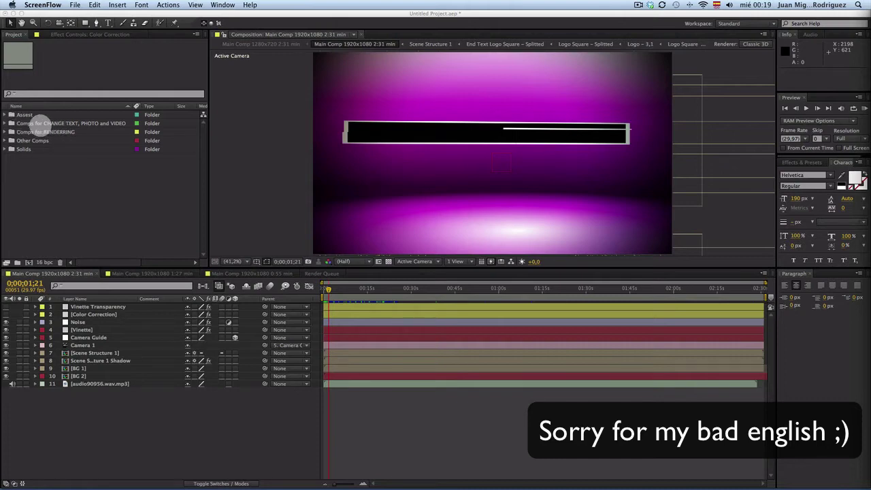
# Expand the Comps for CHANGE TEXT, PHOTO and VIDEO folder and its CHANGE your Pic or Video HERE subfolder
pyautogui.click(42, 123)
pyautogui.click(37, 123)
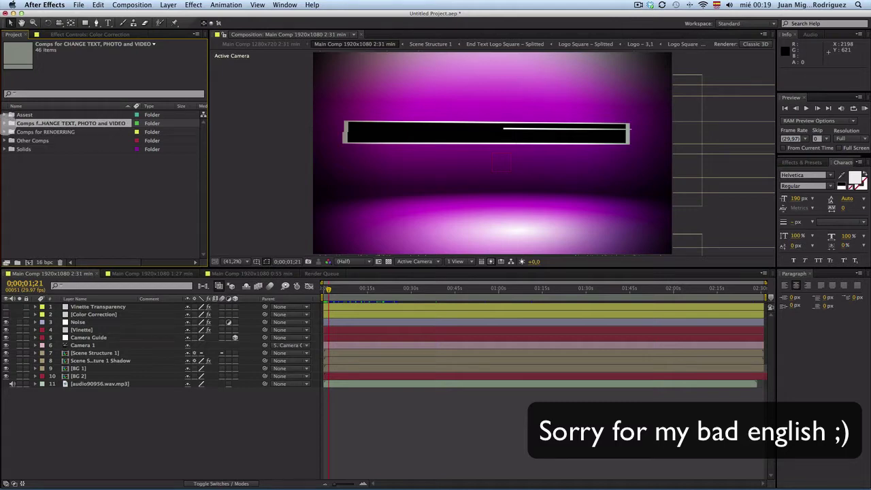
pyautogui.click(11, 123)
pyautogui.click(13, 124)
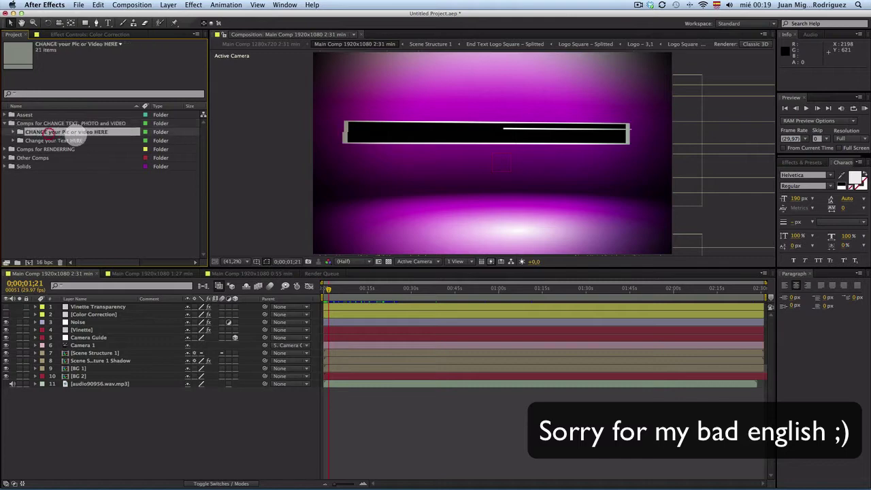
pyautogui.click(51, 141)
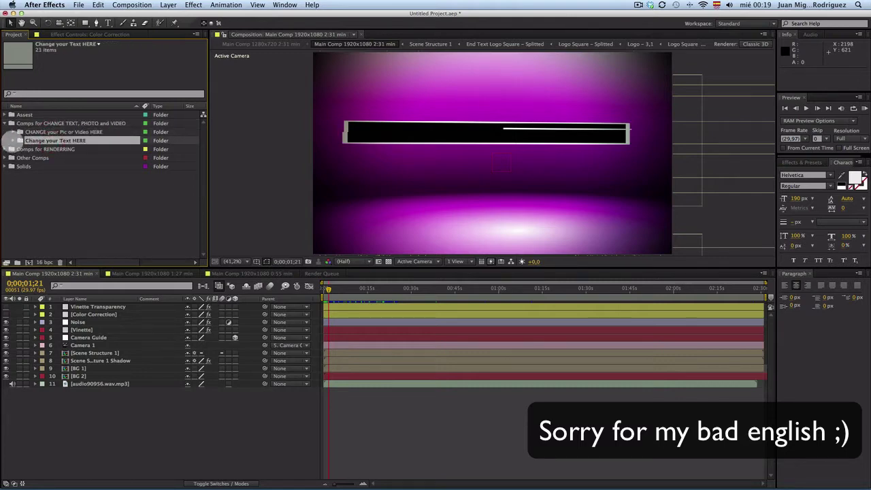
pyautogui.click(12, 132)
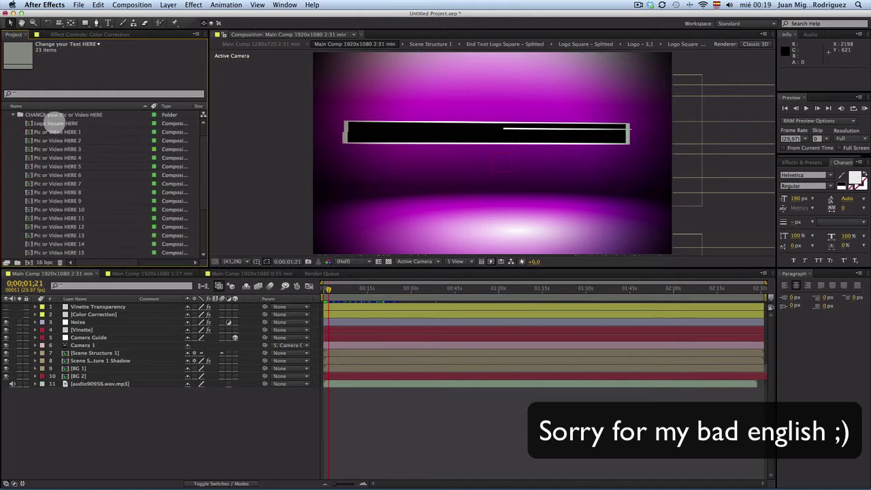
# Open the Logo Square HERE comp and cut its placeholder logo image layer
pyautogui.click(54, 124)
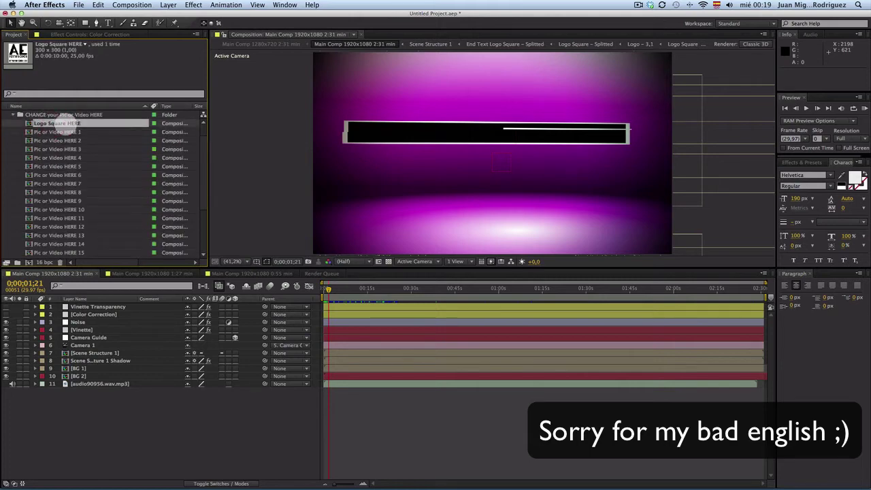
pyautogui.doubleClick(47, 123)
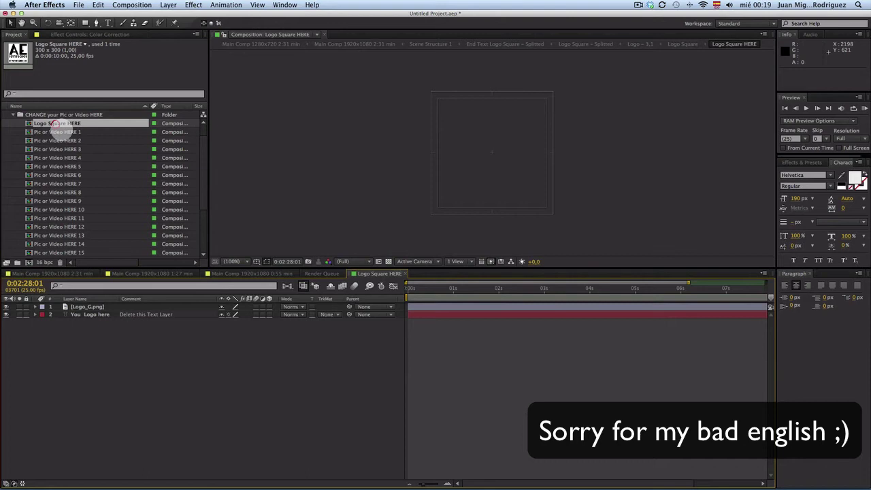
pyautogui.click(533, 291)
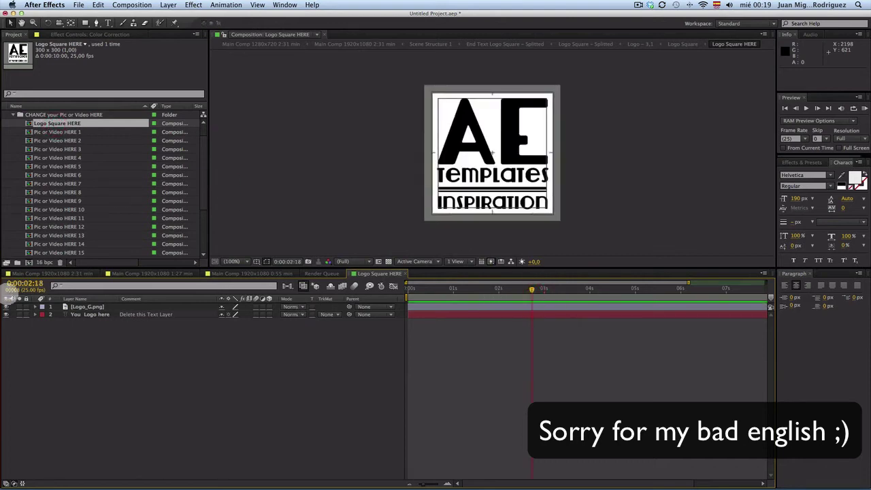
pyautogui.click(85, 307)
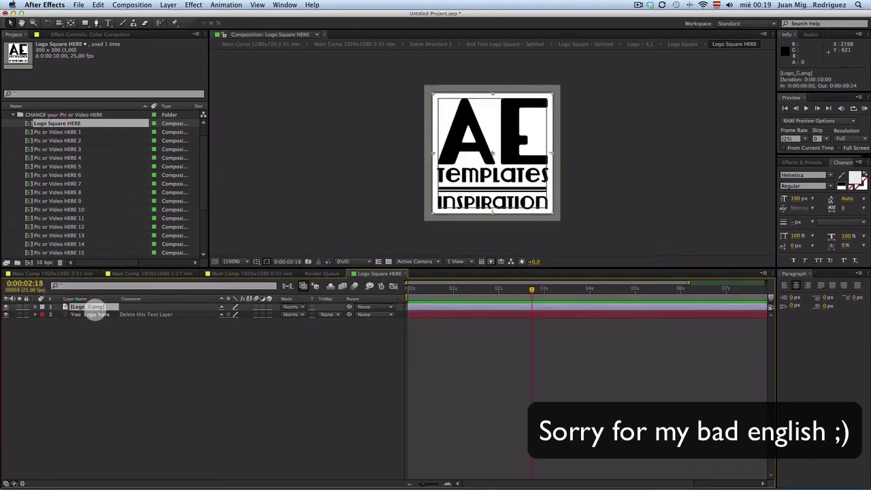
pyautogui.press('super+x')
pyautogui.click(103, 334)
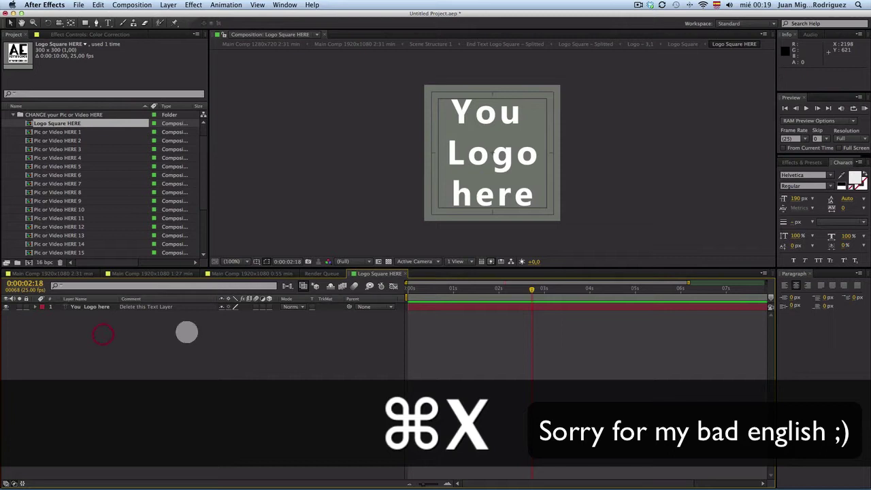
pyautogui.moveTo(499, 289); pyautogui.dragTo(539, 289)
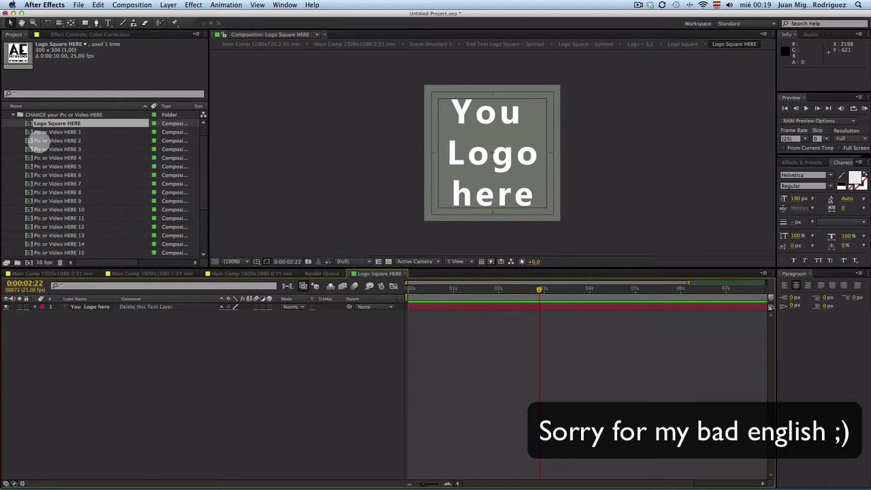
# Add Logo_G.png from the Assest folder above the text and scale it down proportionally to fit
pyautogui.scroll(1, 36, 138)
pyautogui.click(6, 115)
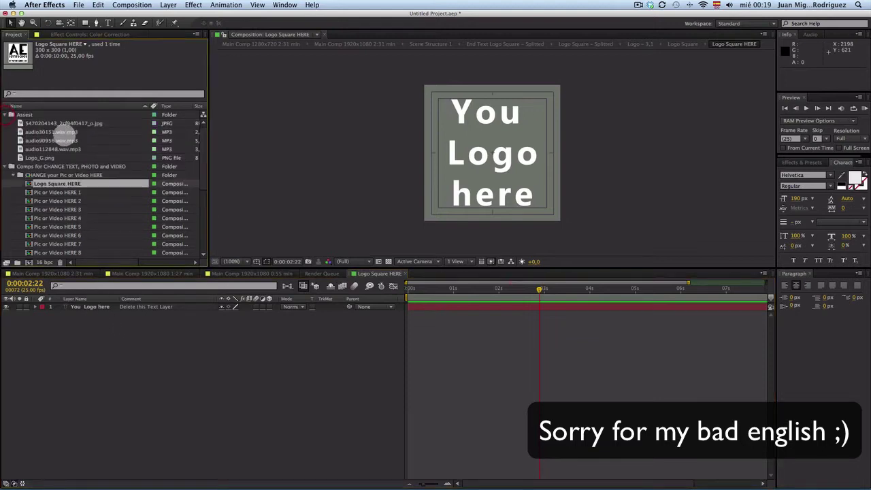
pyautogui.moveTo(39, 158); pyautogui.dragTo(108, 307)
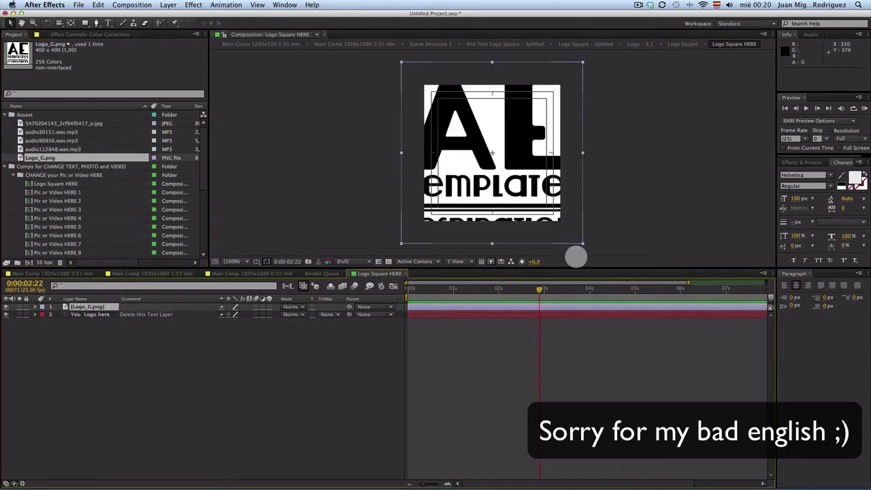
pyautogui.click(582, 245)
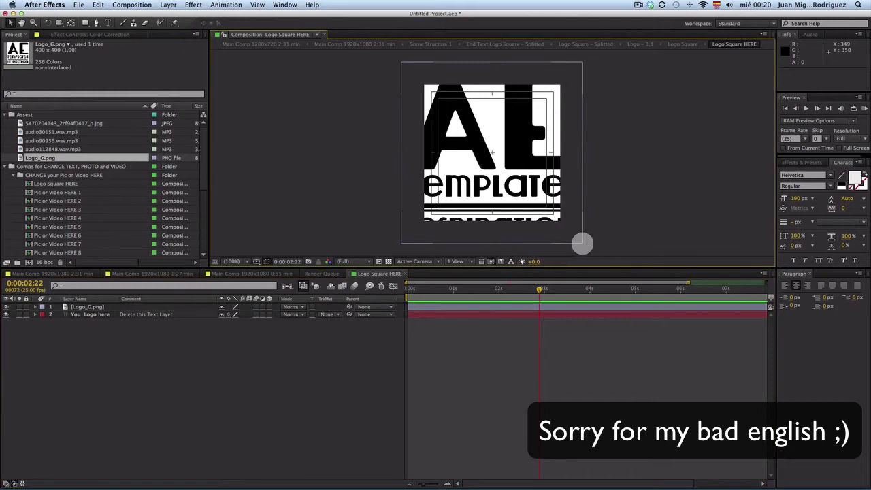
pyautogui.click(583, 245)
pyautogui.moveTo(583, 244); pyautogui.dragTo(558, 222)
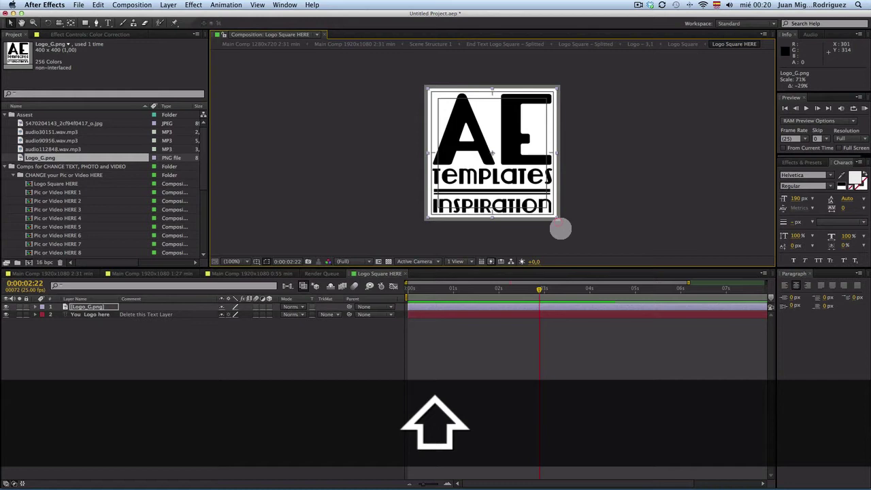
pyautogui.click(455, 366)
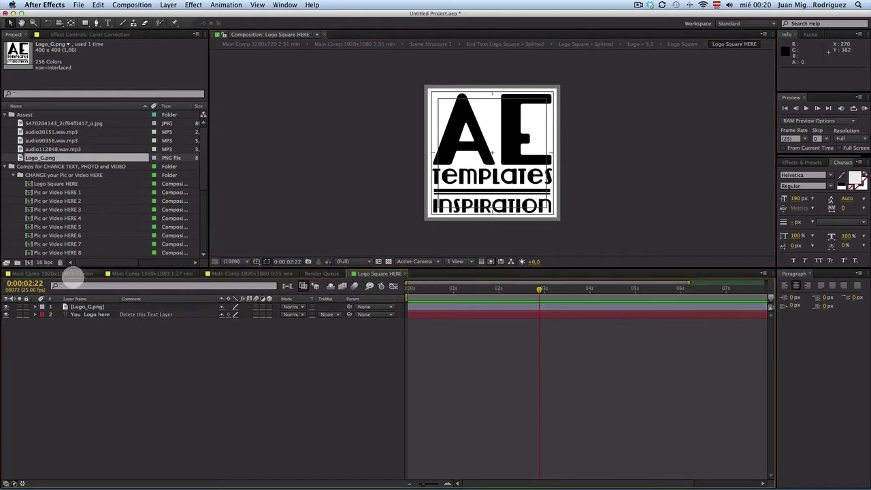
# Check the new logo in the 2:31 main comp at 0:06:25
pyautogui.click(74, 274)
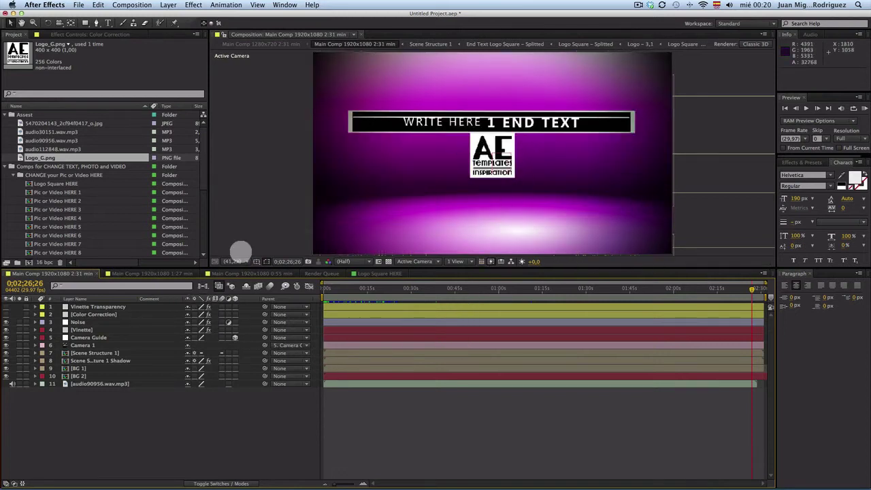
pyautogui.click(7, 114)
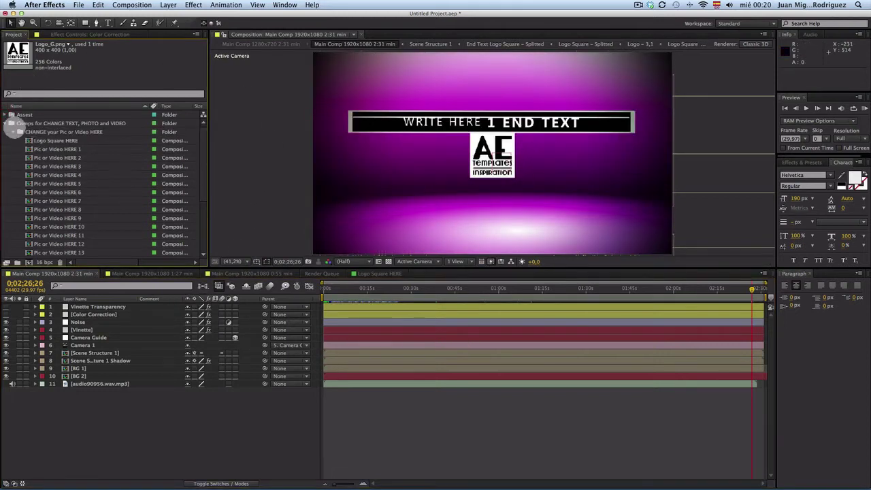
pyautogui.click(344, 291)
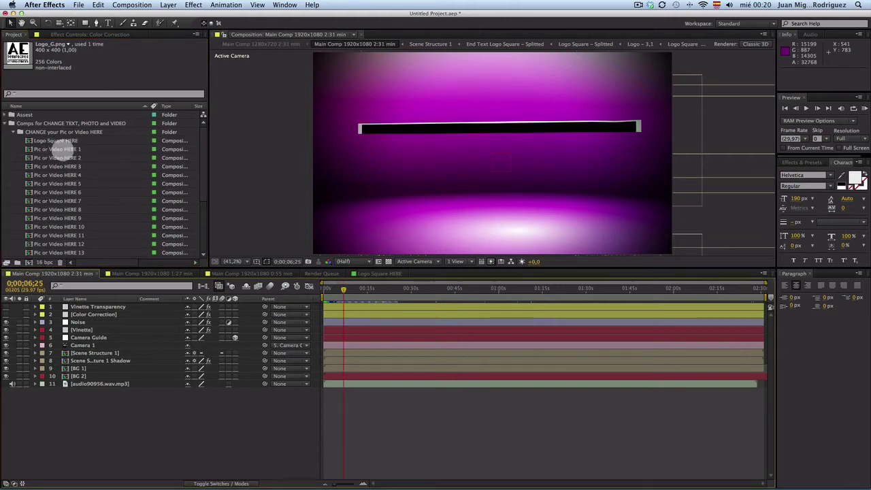
# Open the Pic or Video HERE 1 comp with its '1' placeholder
pyautogui.doubleClick(56, 149)
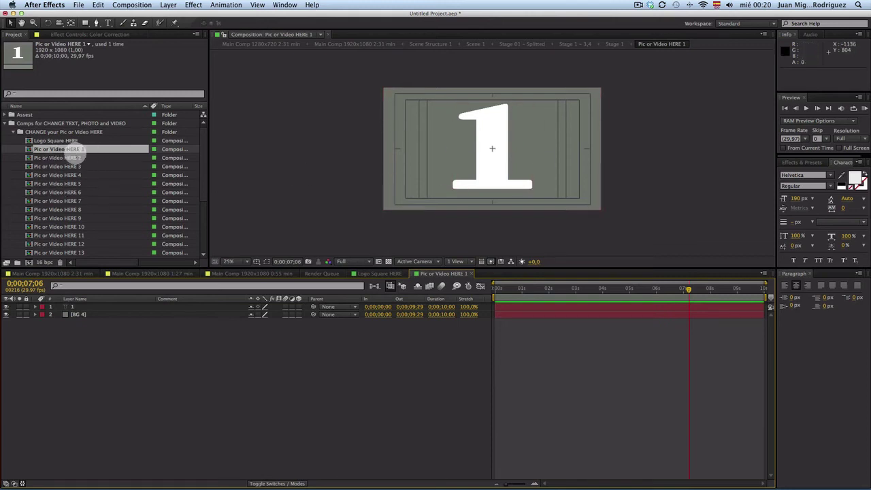
pyautogui.click(493, 158)
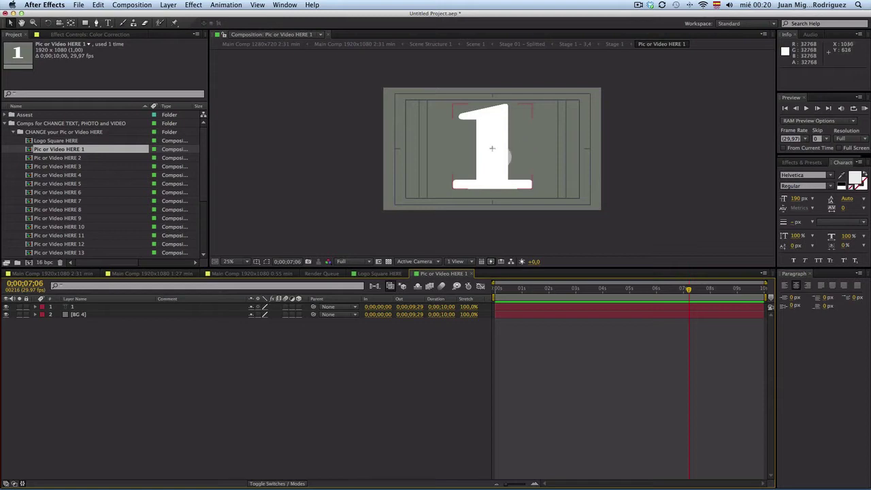
pyautogui.click(217, 383)
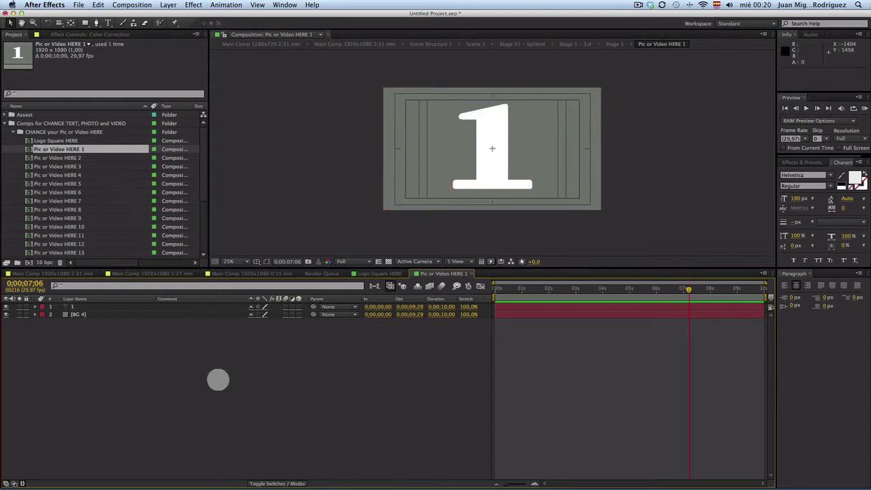
pyautogui.click(60, 284)
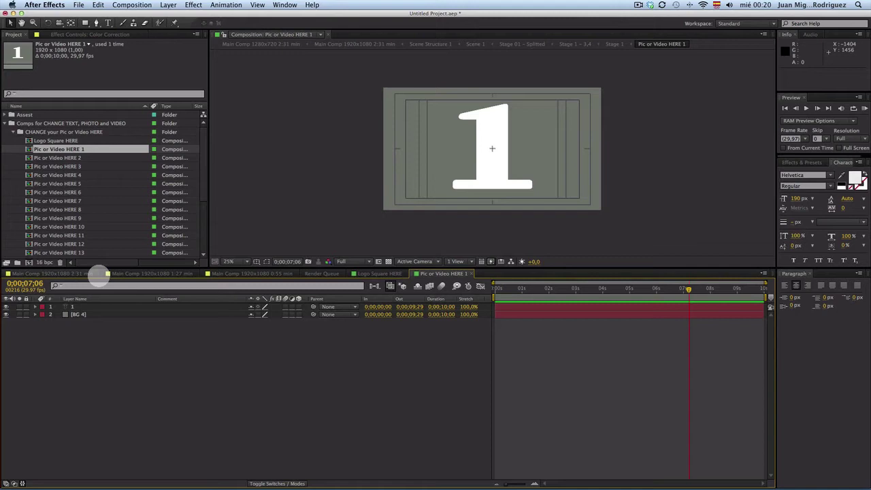
# Show the 1:27 main comp at about 1:17, the '18' placeholder scene with its caption
pyautogui.click(130, 273)
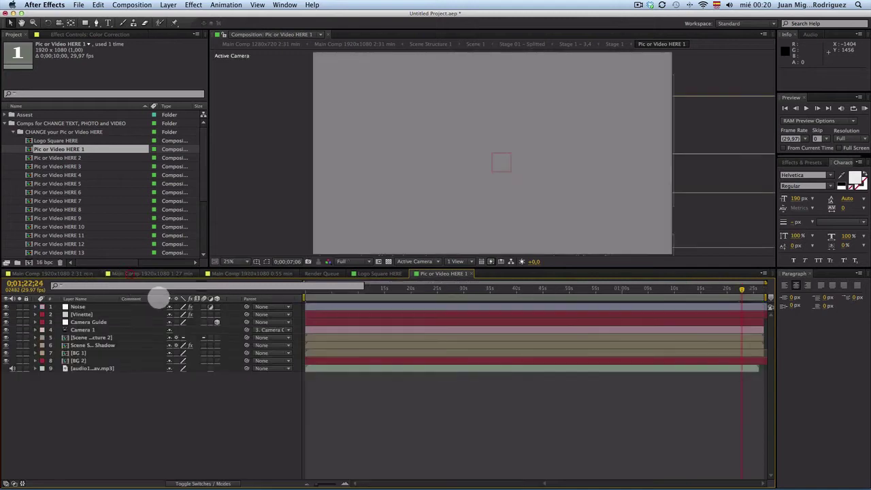
pyautogui.click(68, 273)
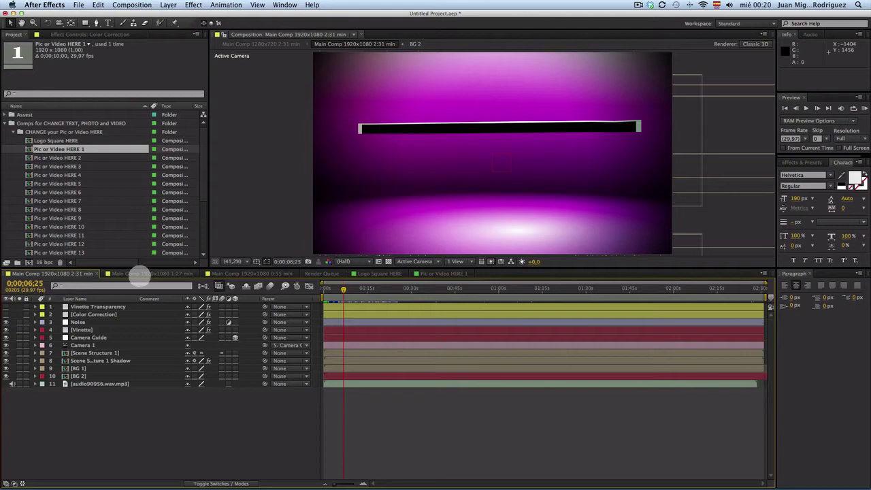
pyautogui.click(136, 273)
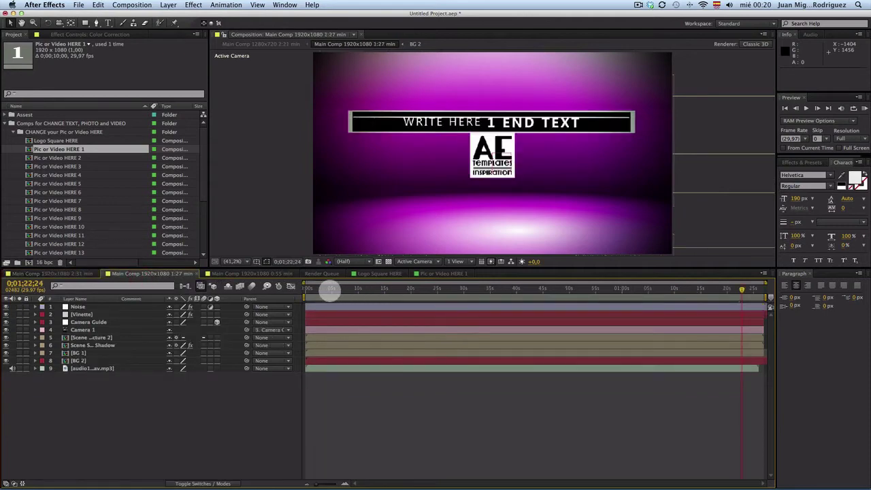
pyautogui.moveTo(339, 292); pyautogui.dragTo(710, 316)
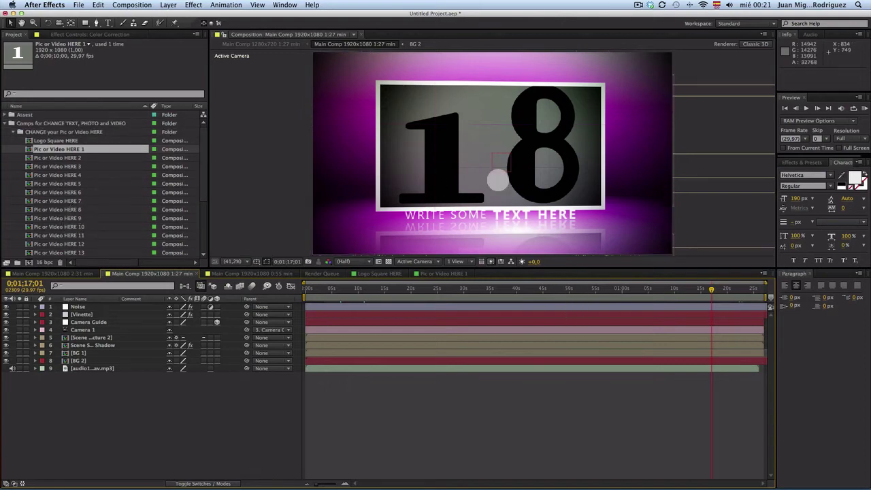
# Open the Pic or Video HERE 18 composition
pyautogui.scroll(-5, 115, 193)
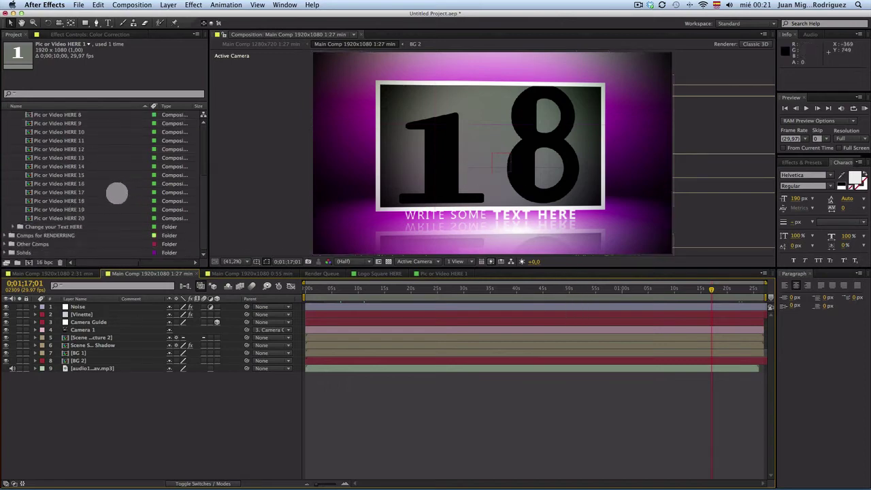
pyautogui.click(68, 201)
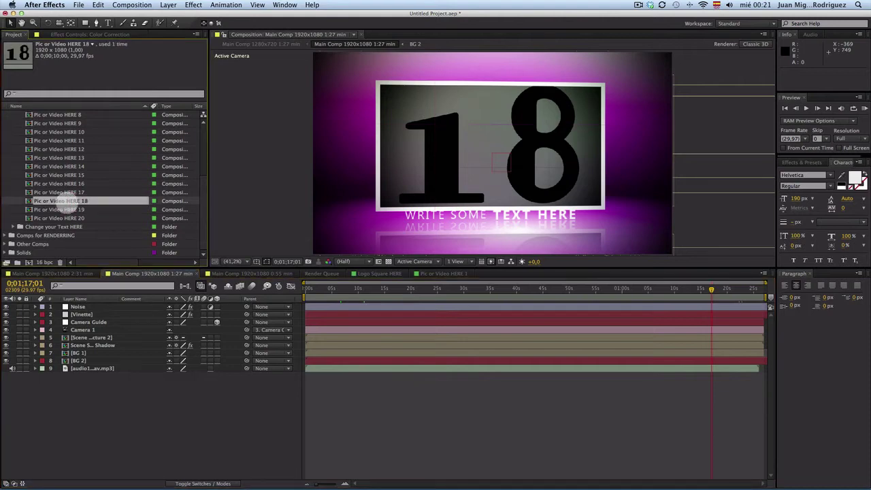
pyautogui.doubleClick(60, 201)
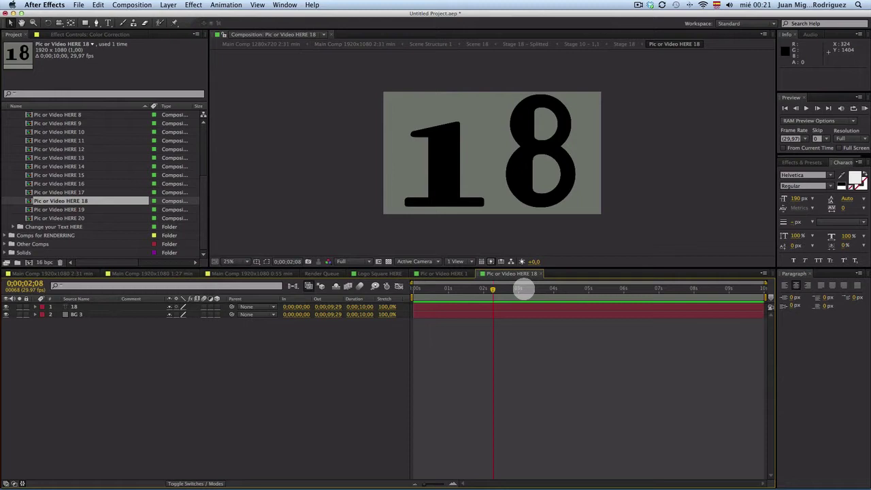
# Add the elephant photo from Assest, enlarge it to about 126% and shift it up to fill
pyautogui.scroll(5, 97, 179)
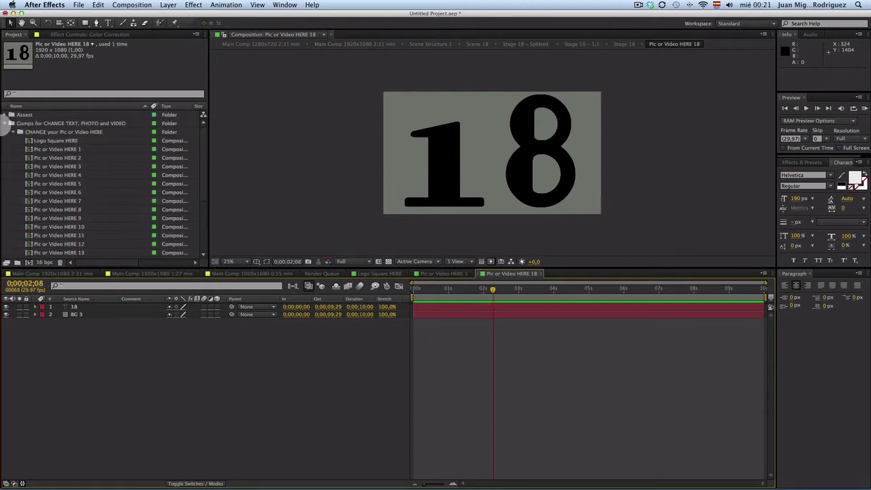
pyautogui.click(8, 115)
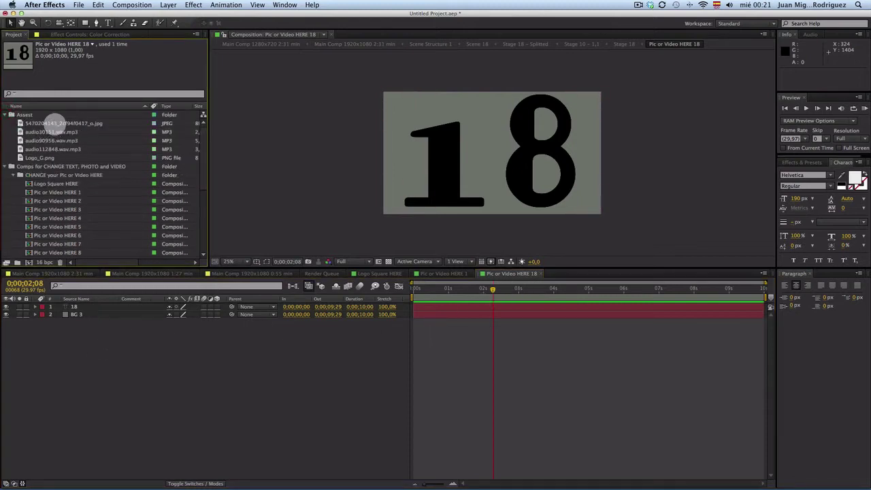
pyautogui.click(58, 123)
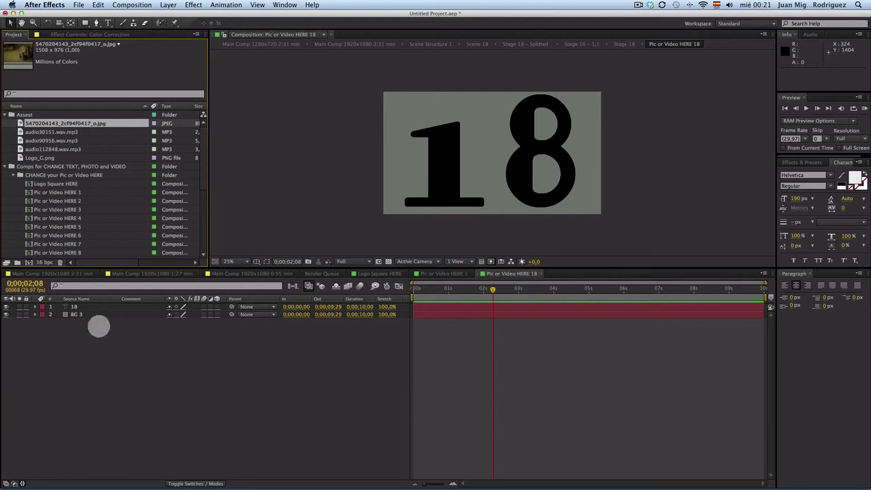
pyautogui.click(86, 306)
pyautogui.moveTo(46, 121); pyautogui.dragTo(97, 307)
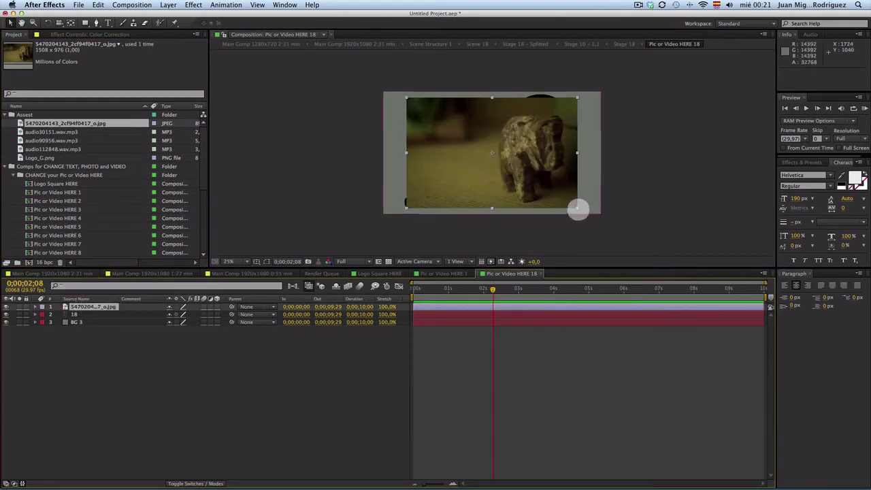
pyautogui.moveTo(578, 207); pyautogui.dragTo(602, 223)
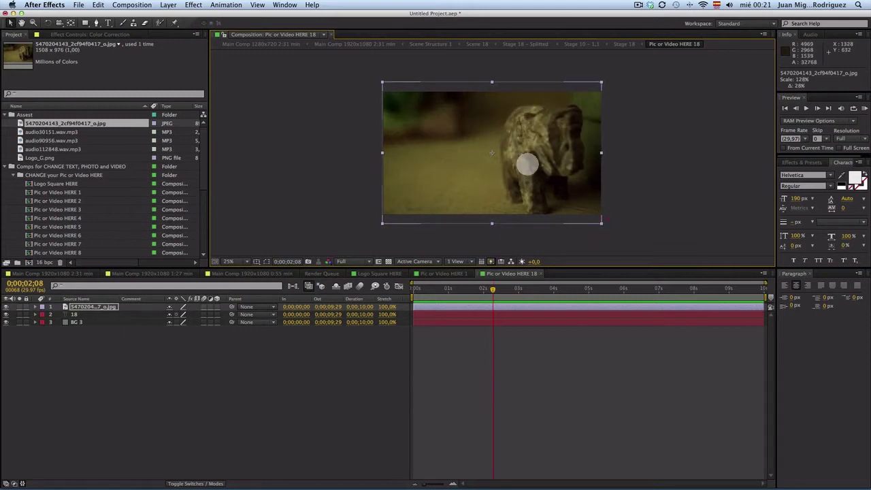
pyautogui.moveTo(551, 174); pyautogui.dragTo(553, 169)
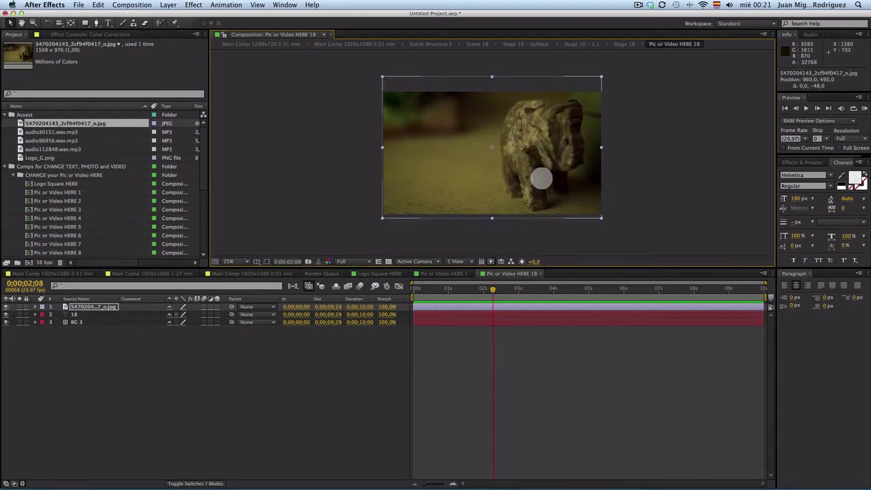
pyautogui.click(273, 383)
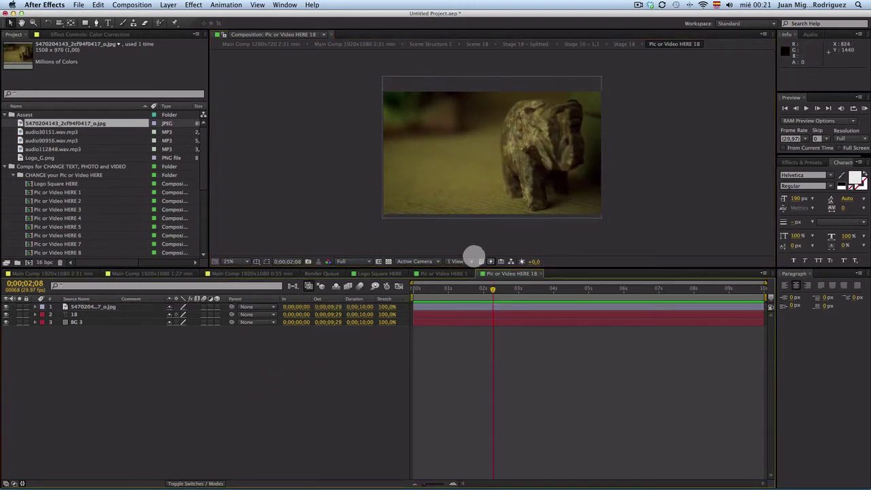
# Return to the 2:31 main comp, collapse the Pic and Assest folders, and expand Change your Text HERE
pyautogui.click(77, 274)
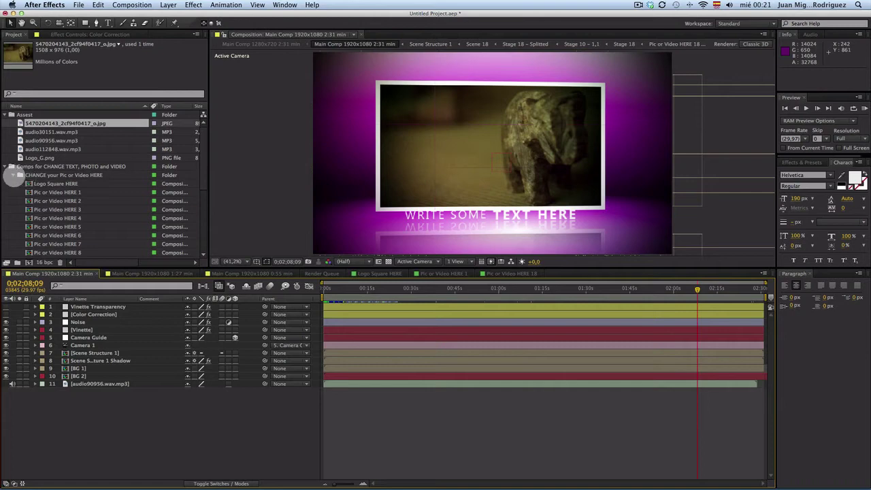
pyautogui.click(15, 175)
pyautogui.click(7, 114)
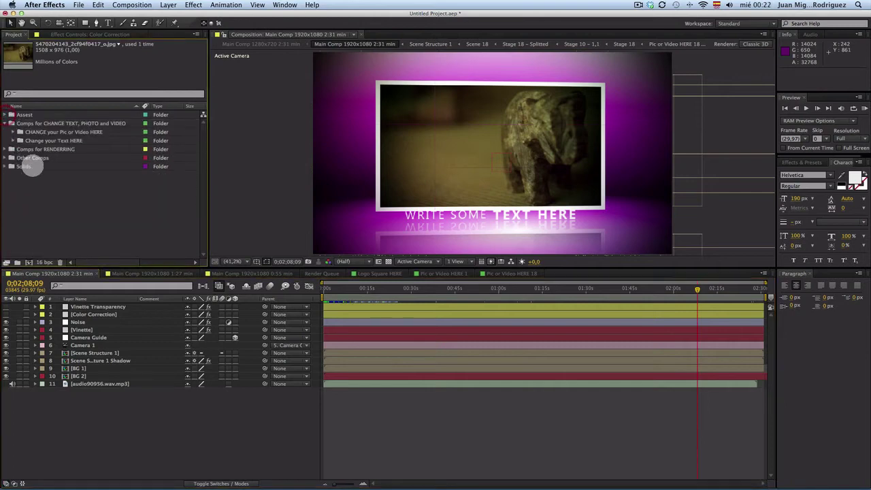
pyautogui.click(54, 141)
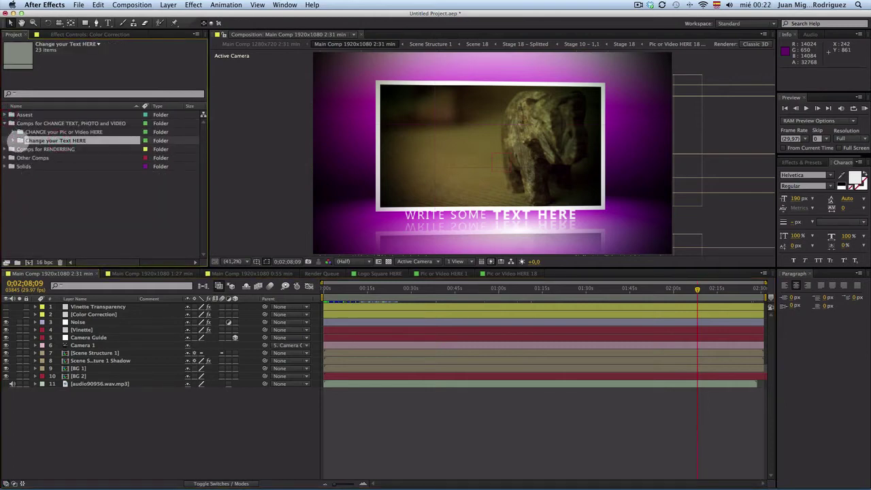
pyautogui.click(13, 141)
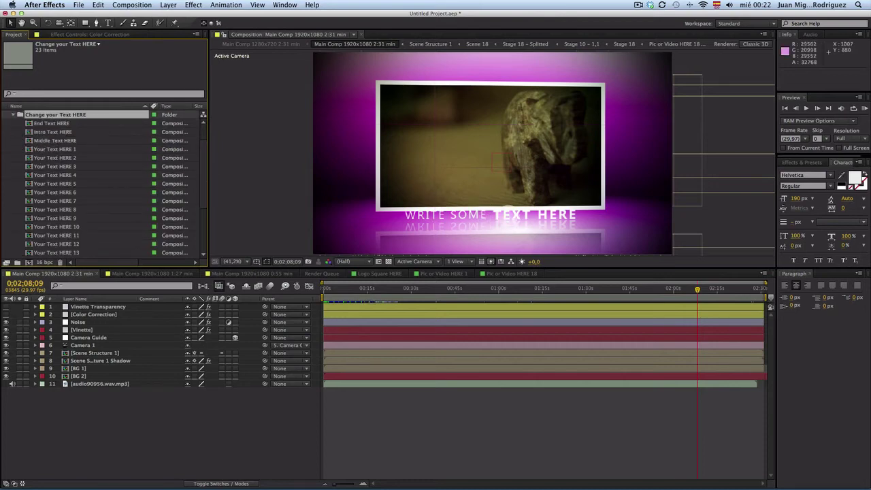
pyautogui.scroll(-5, 71, 181)
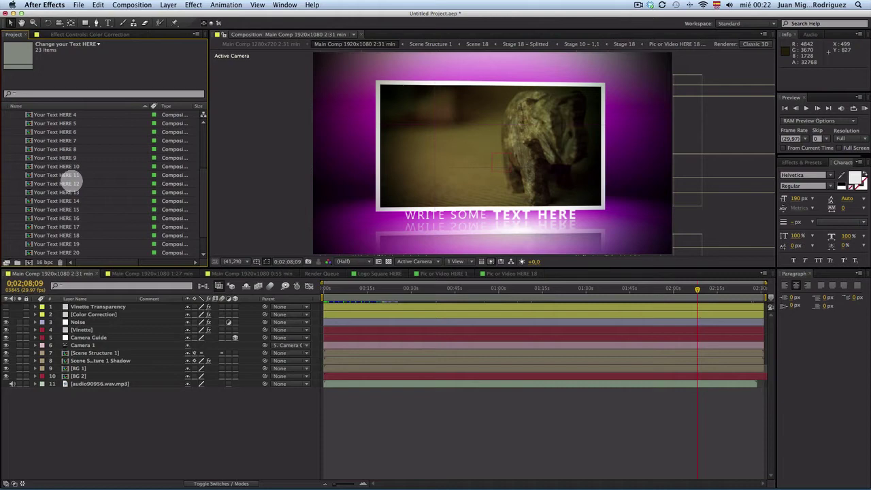
# Open the Your Text HERE 18 composition and fit it to the viewer
pyautogui.doubleClick(60, 209)
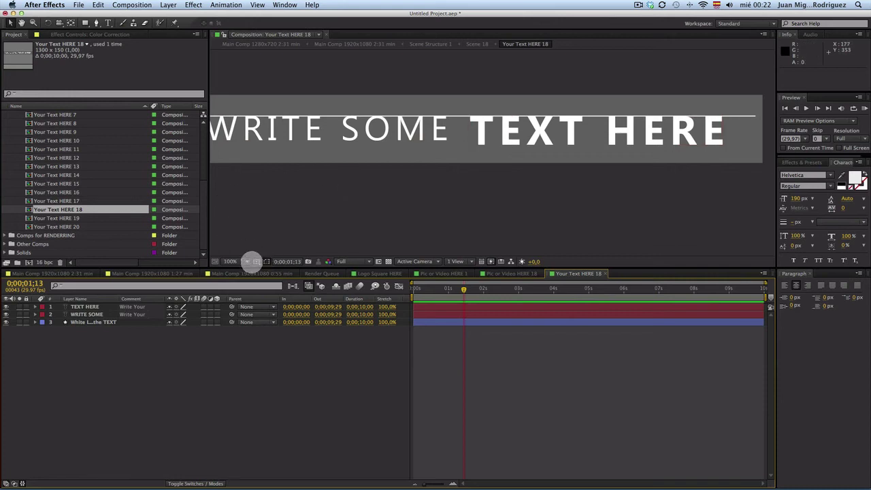
pyautogui.click(231, 262)
pyautogui.click(251, 279)
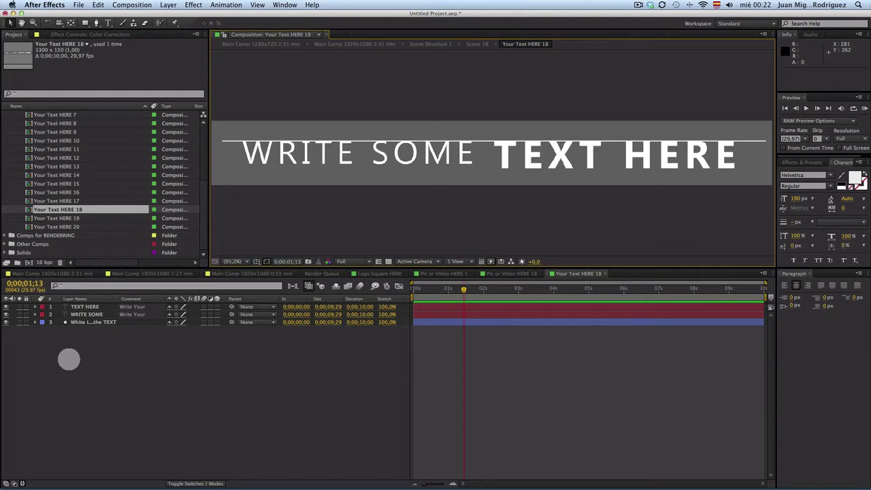
pyautogui.click(70, 355)
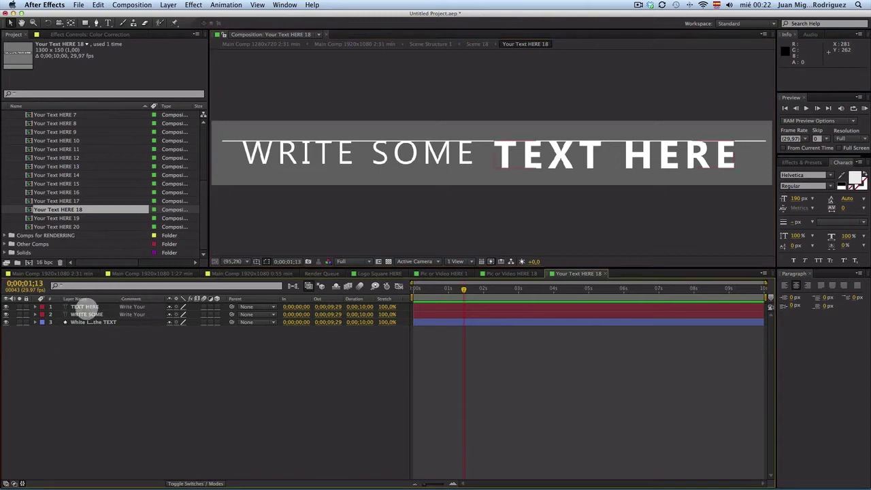
pyautogui.click(84, 307)
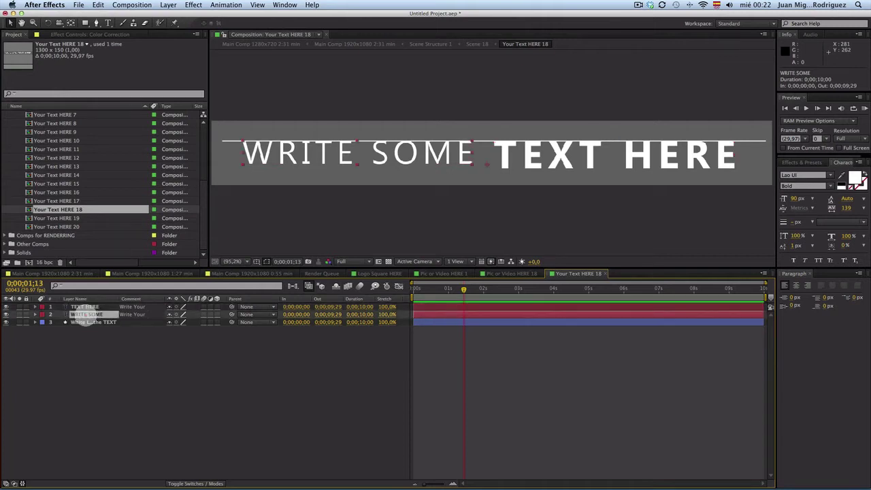
# Replace the placeholder text with 'This is an' and 'EXAMPLE'
pyautogui.doubleClick(181, 316)
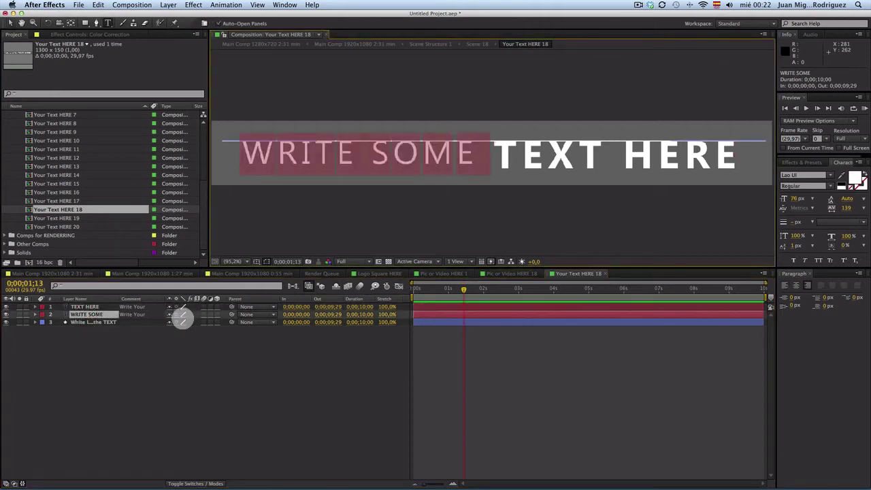
pyautogui.write('This')
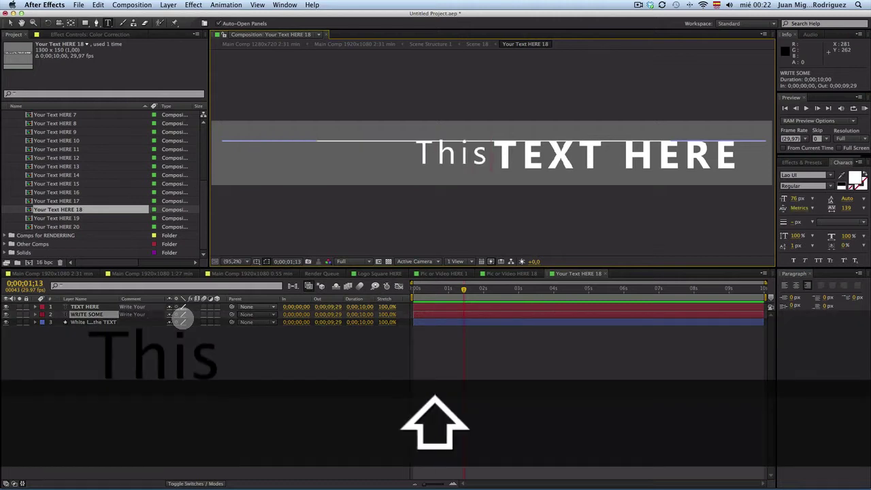
pyautogui.write(' is an')
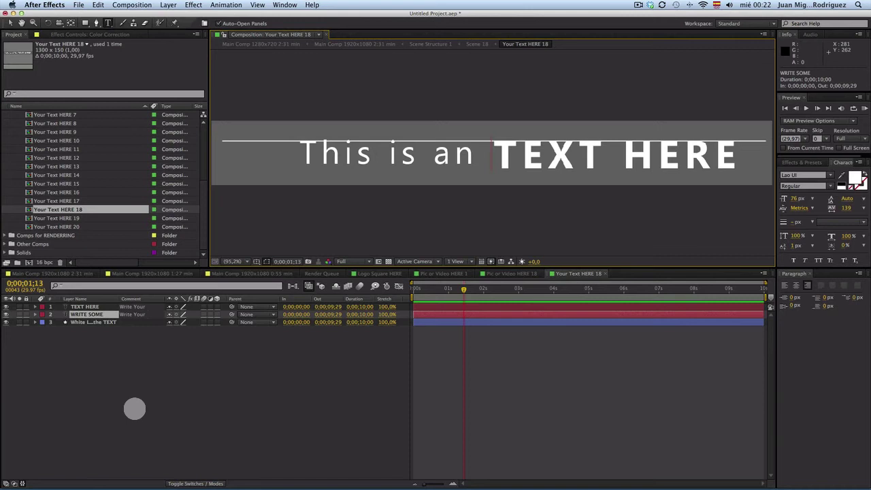
pyautogui.click(135, 409)
pyautogui.doubleClick(85, 306)
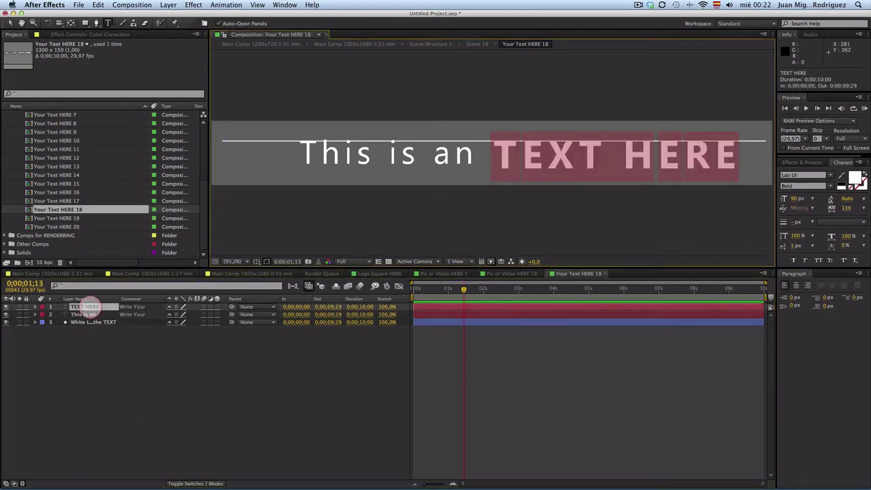
pyautogui.write('E')
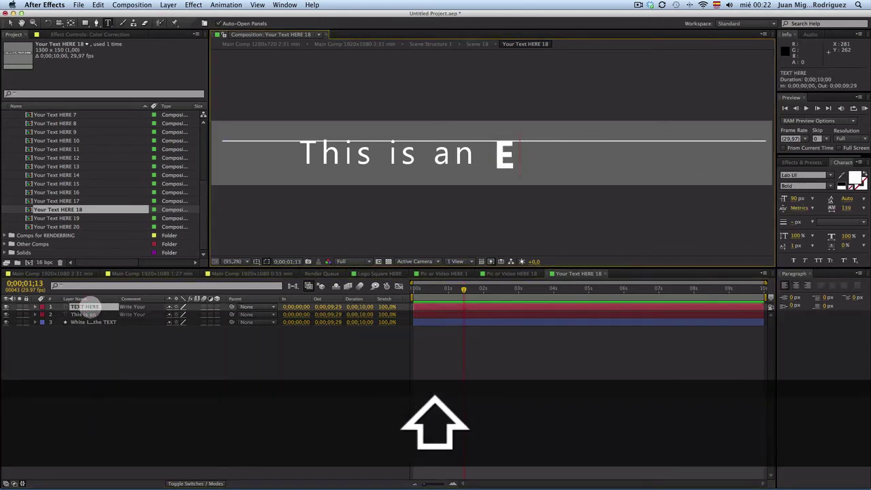
pyautogui.write('XAMPL')
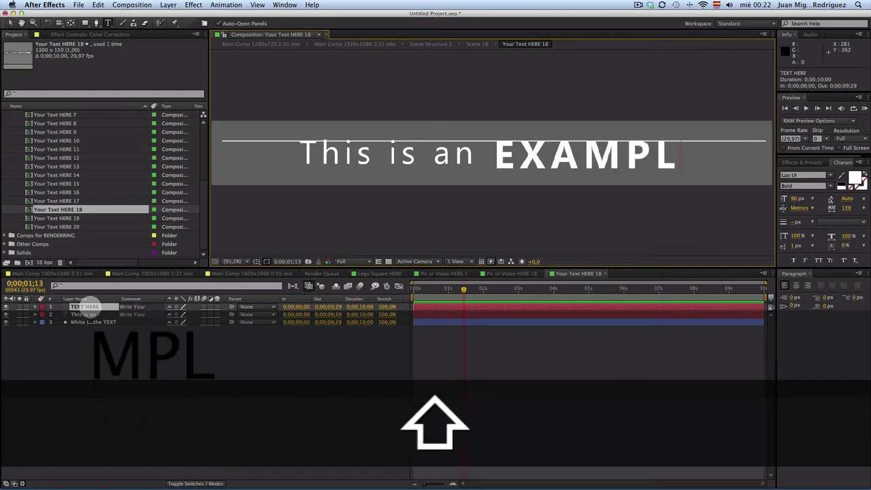
pyautogui.write('E')
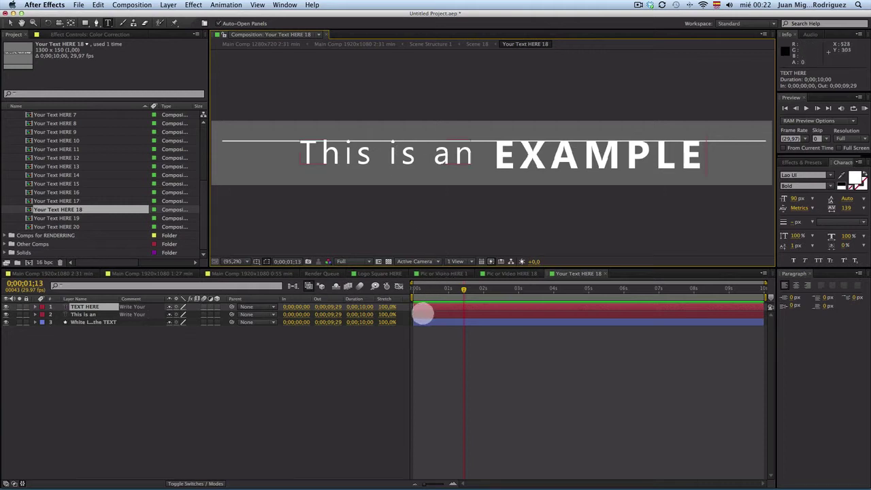
# Retype the first line as 'THIS IS AN' and add a space before EXAMPLE
pyautogui.click(422, 314)
pyautogui.press('shift')
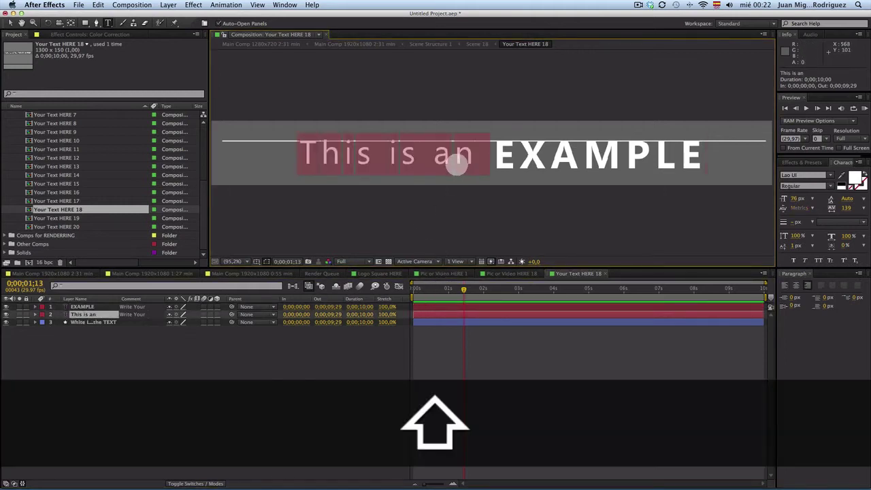
pyautogui.write('THIS IS ')
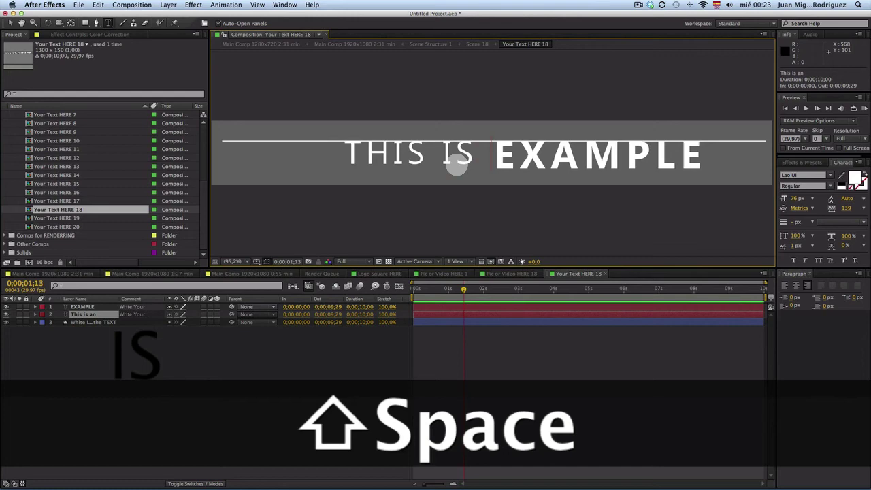
pyautogui.write('AN')
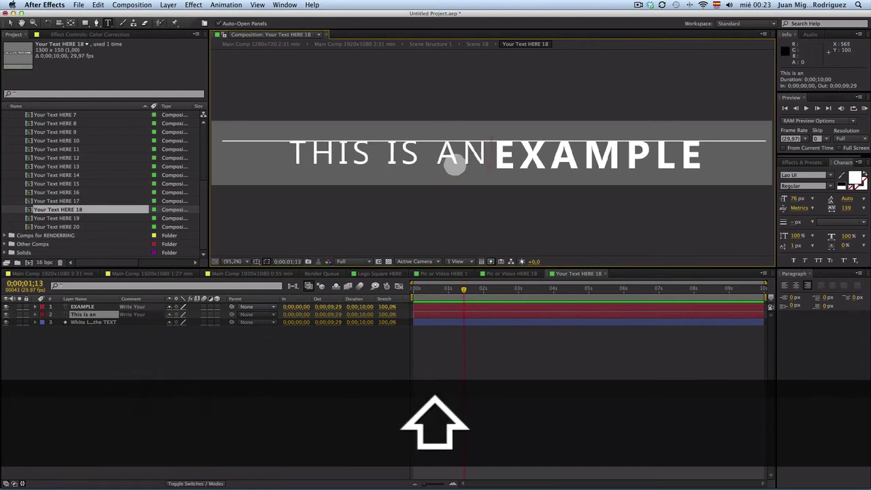
pyautogui.click(353, 361)
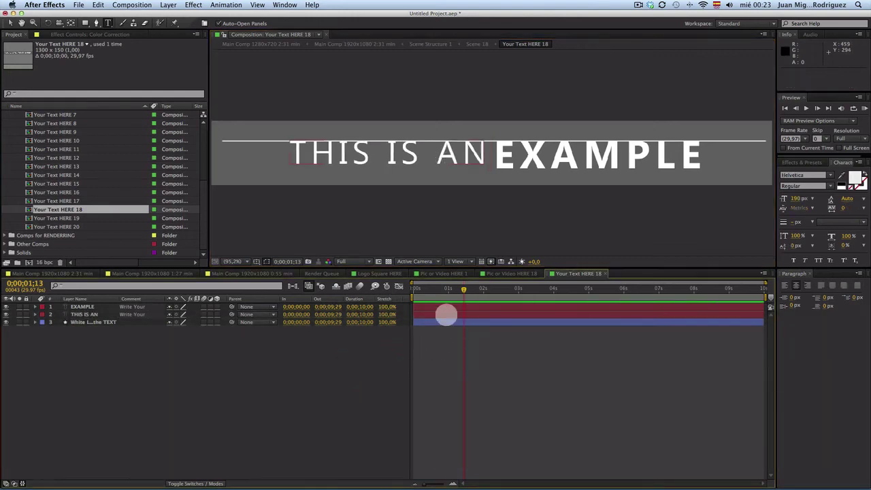
pyautogui.click(425, 309)
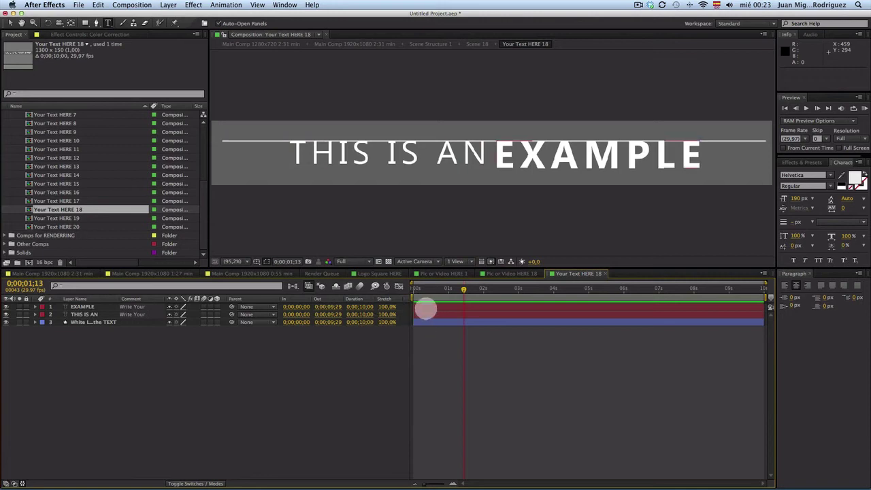
pyautogui.doubleClick(501, 160)
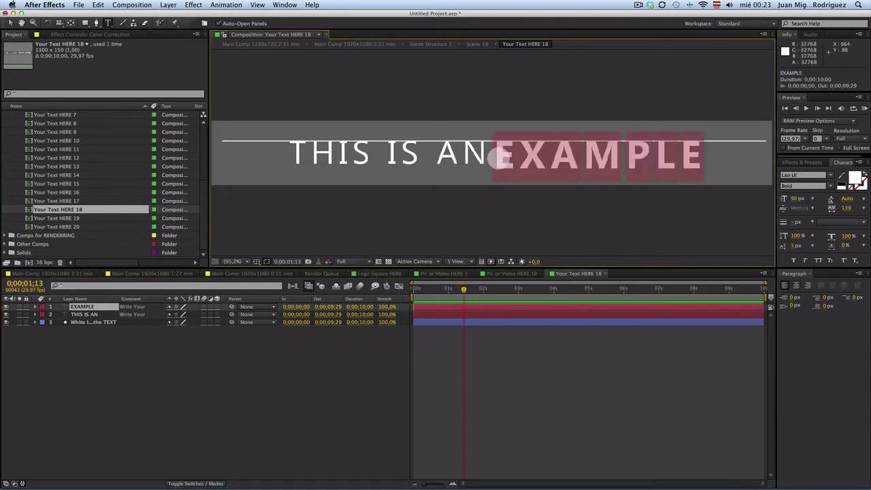
pyautogui.click(502, 160)
pyautogui.click(327, 382)
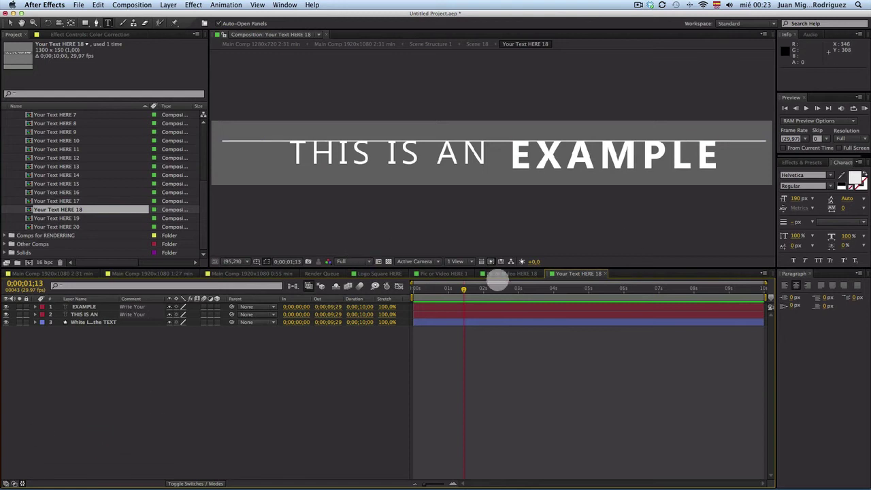
# Switch to the 2:31 main comp and collapse the text and CHANGE TEXT, PHOTO and VIDEO folders
pyautogui.click(77, 273)
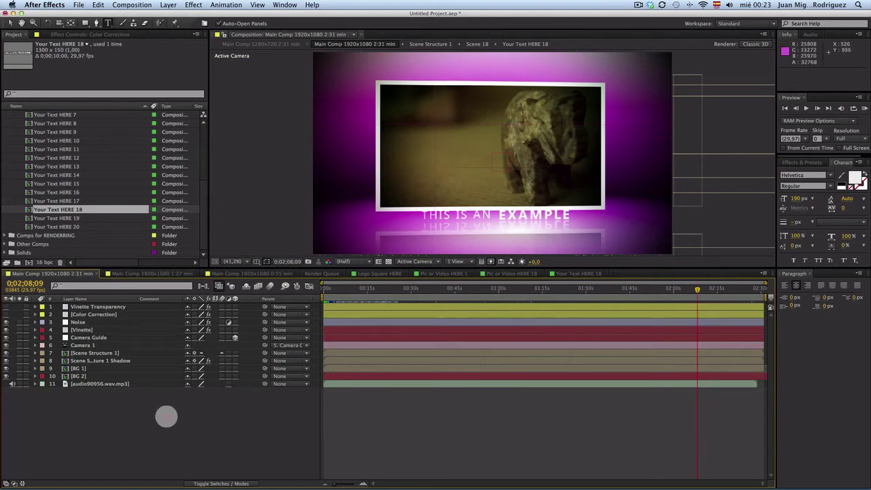
pyautogui.scroll(5, 82, 156)
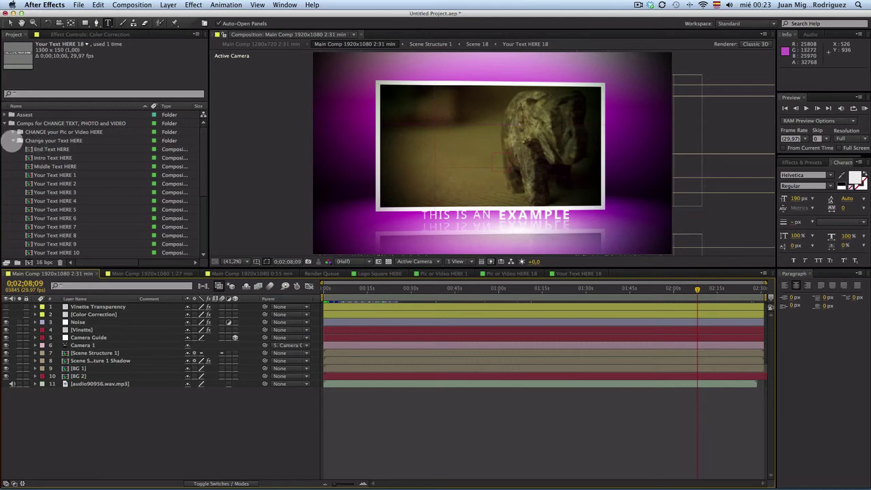
pyautogui.click(20, 140)
pyautogui.click(11, 123)
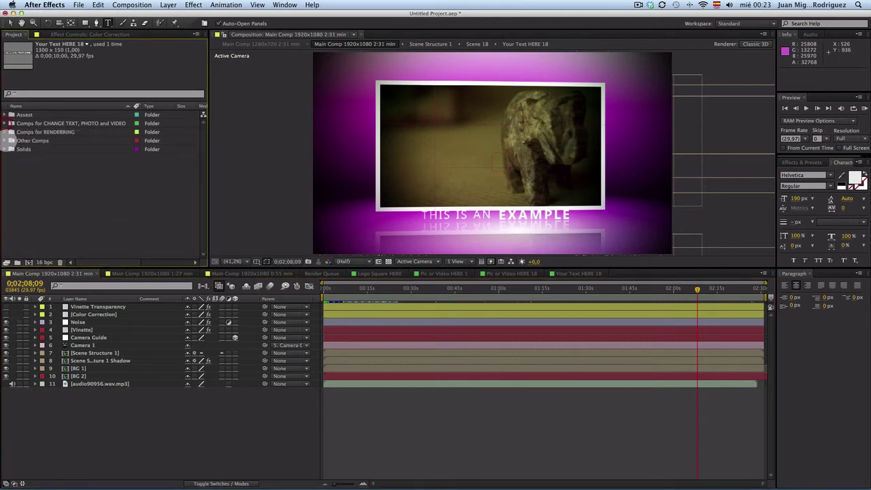
# Expand Comps for RENDERING > 1920x1080 and select Main Comp 1920x1080 2:31 min
pyautogui.click(11, 132)
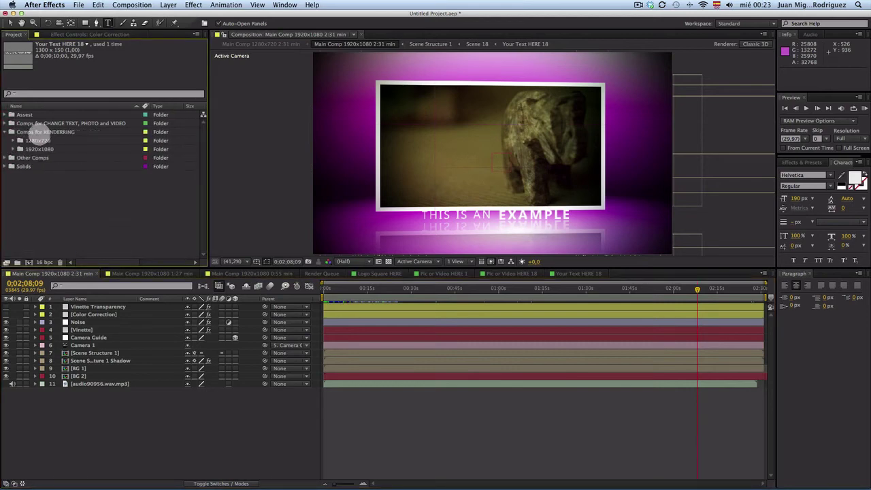
pyautogui.click(39, 132)
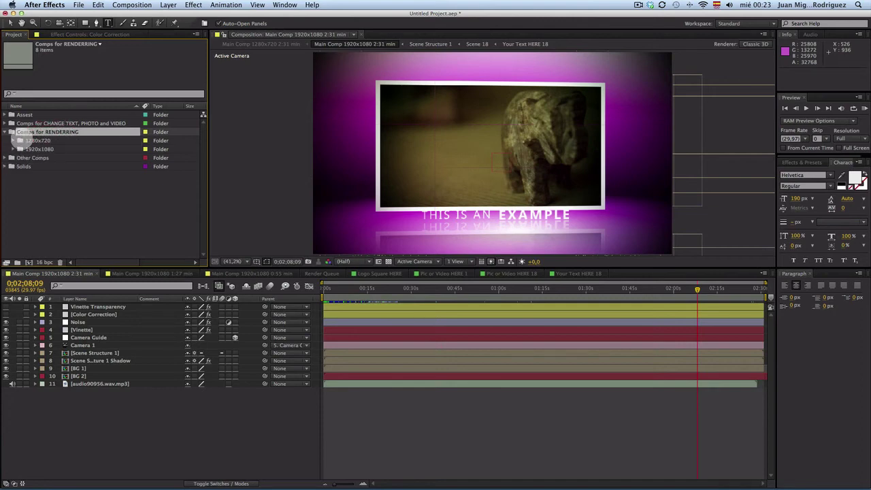
pyautogui.click(33, 141)
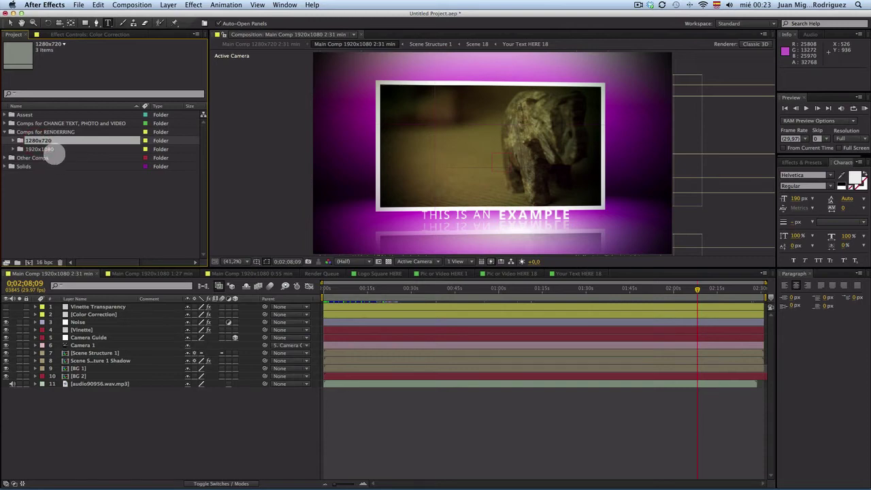
pyautogui.click(49, 149)
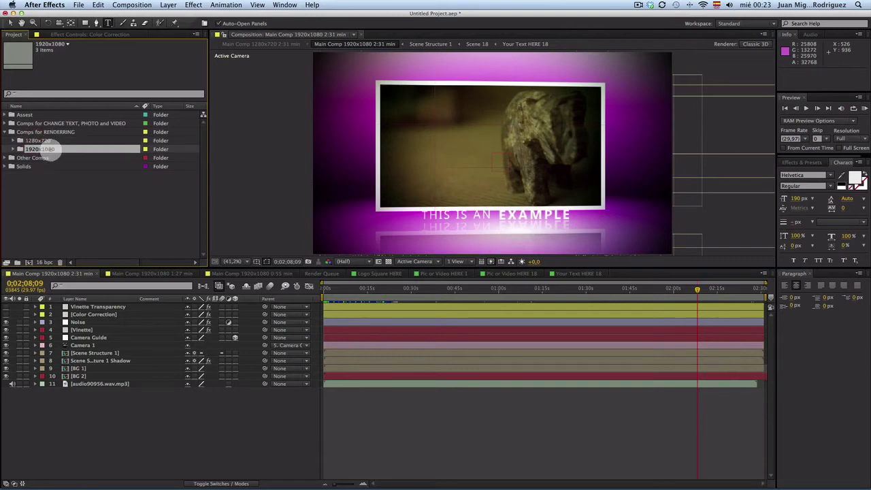
pyautogui.click(20, 149)
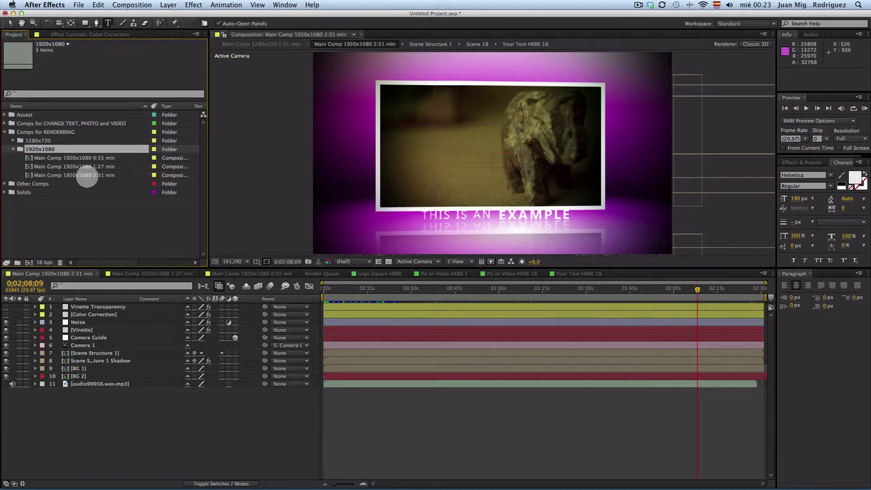
pyautogui.click(79, 175)
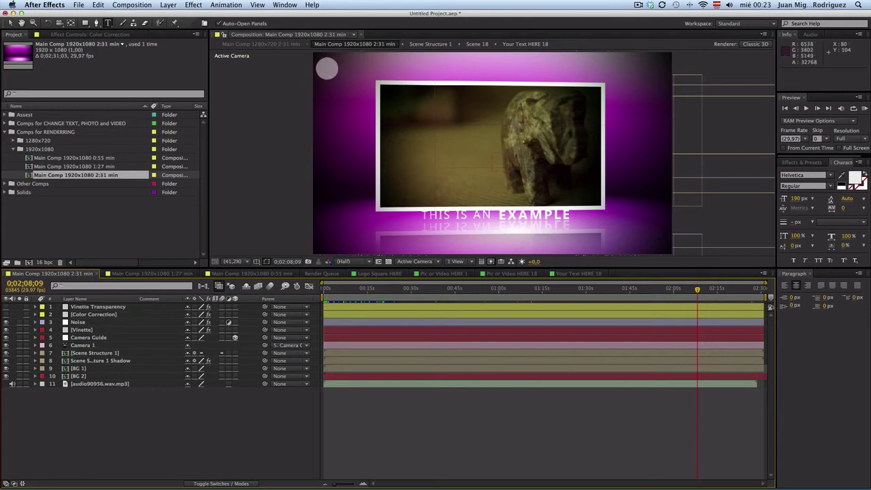
pyautogui.press('v')
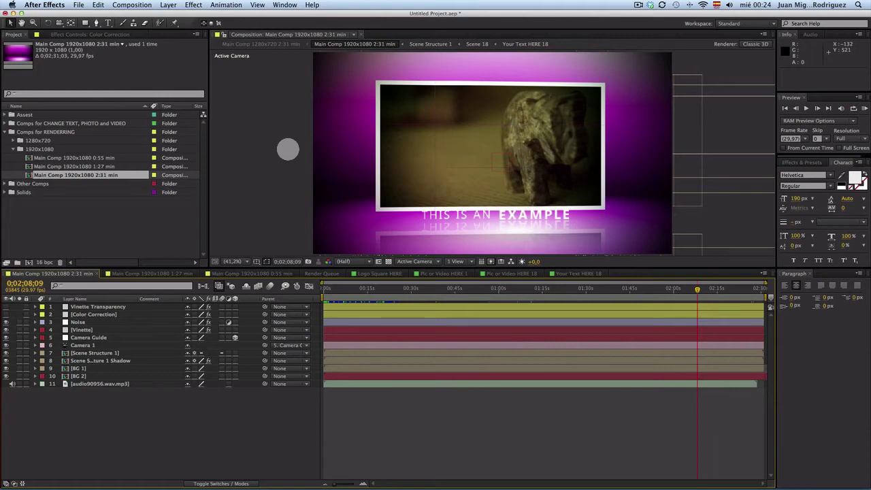
# Preview the opening title and the 0:02:27:06 end frame with logo, then bring up the Window menu
pyautogui.click(103, 315)
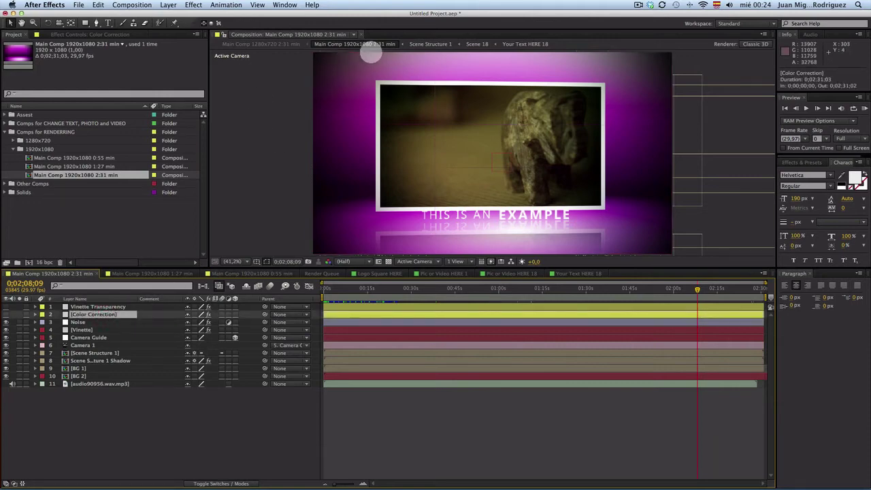
pyautogui.moveTo(387, 156); pyautogui.dragTo(382, 156)
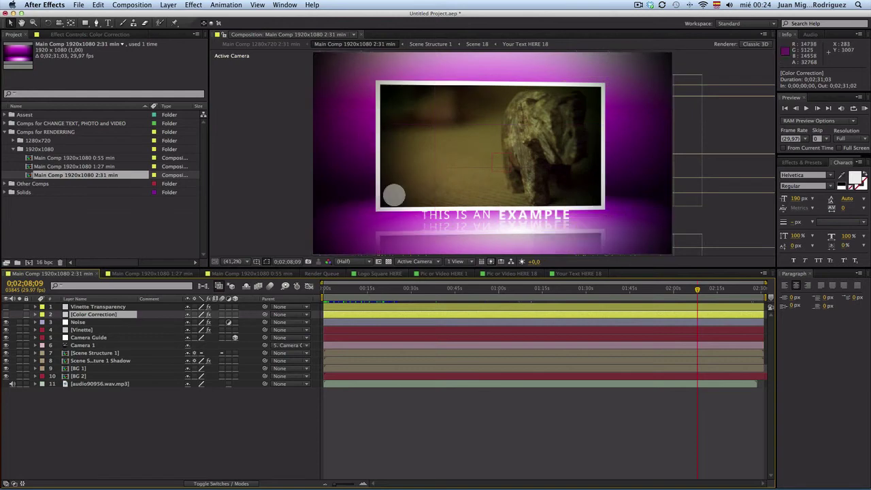
pyautogui.click(331, 289)
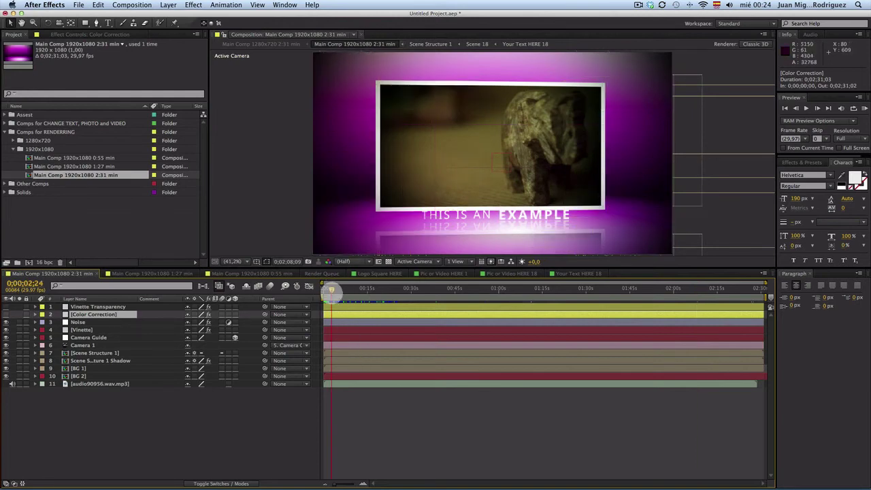
pyautogui.moveTo(331, 291); pyautogui.dragTo(332, 292)
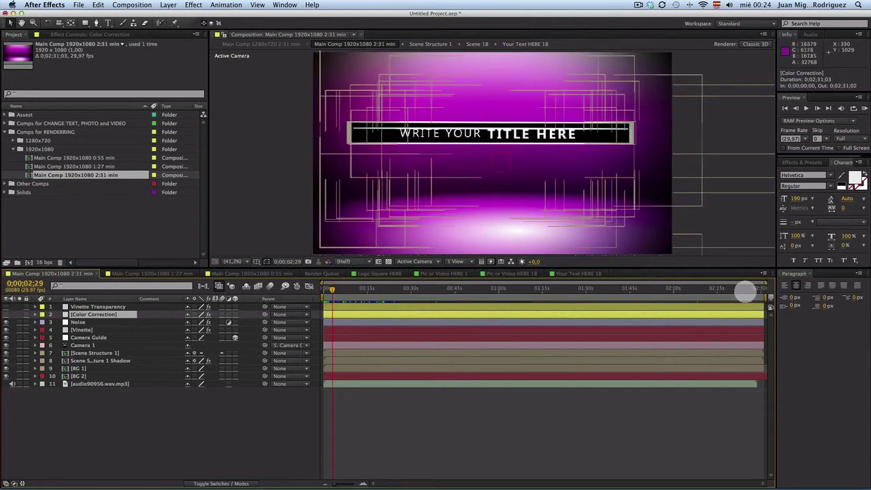
pyautogui.click(754, 289)
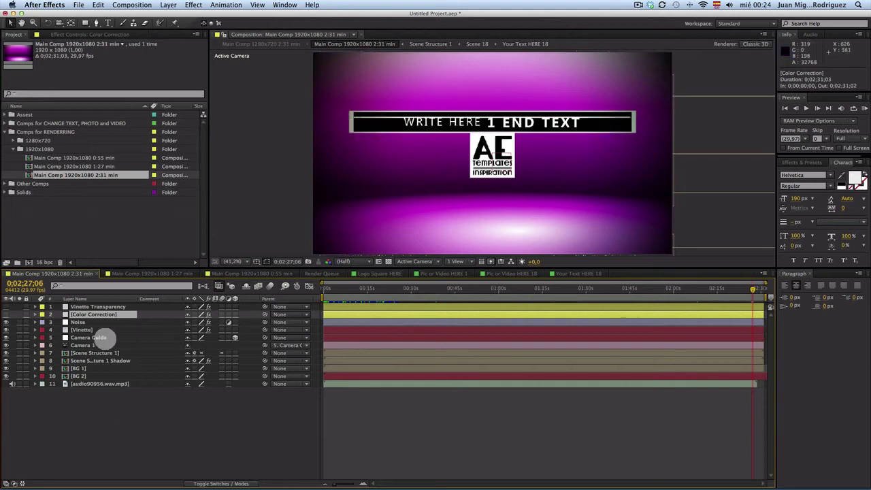
pyautogui.click(94, 315)
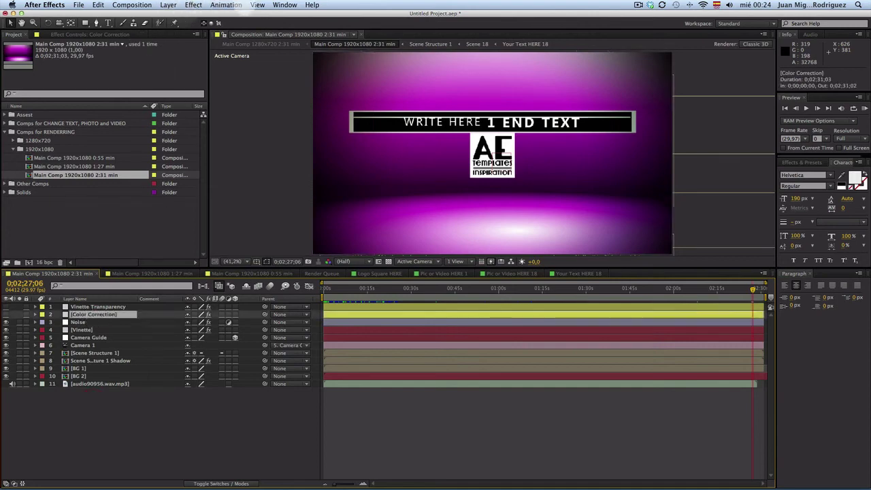
pyautogui.click(285, 5)
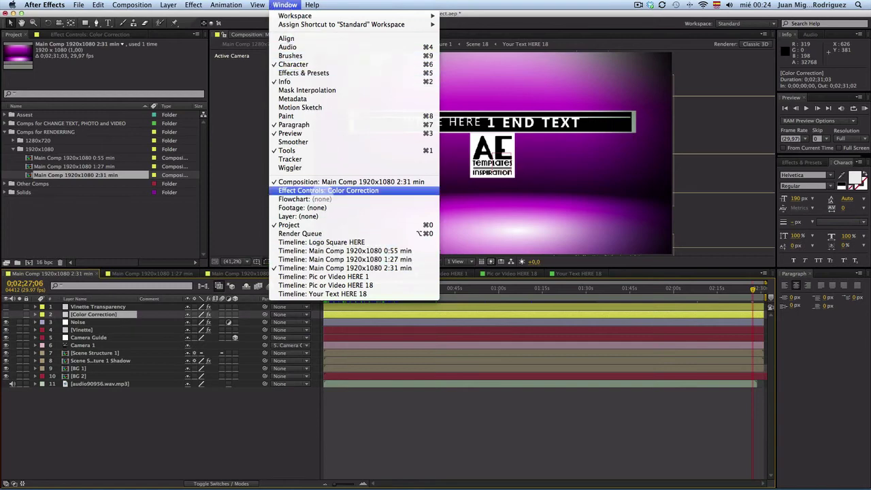
# Lock the Color Correction effect controls open and switch to the 1:27 Main Comp timeline
pyautogui.click(320, 191)
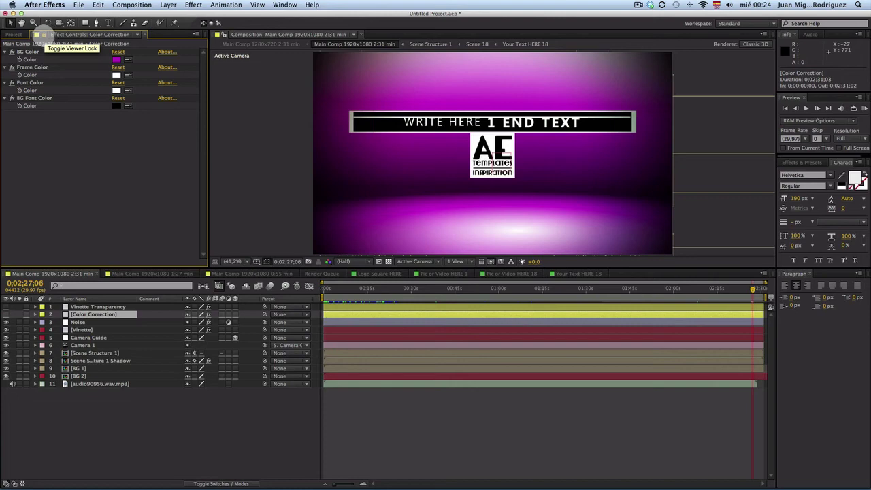
pyautogui.click(43, 35)
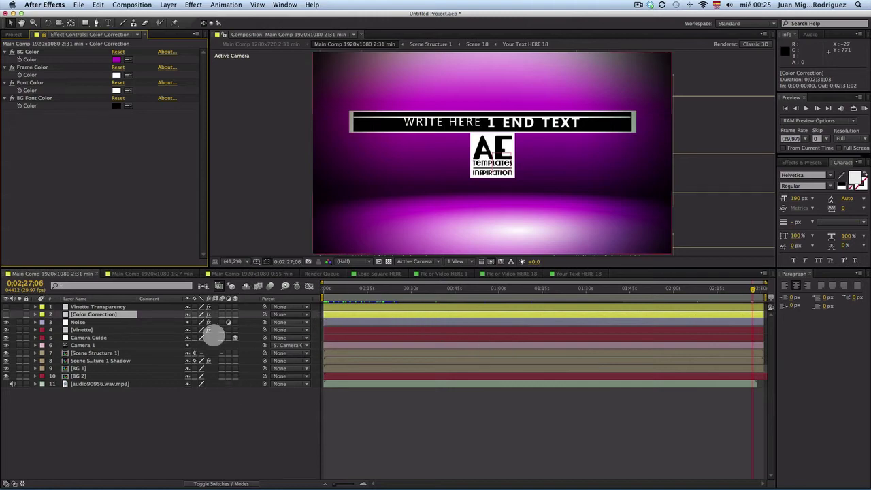
pyautogui.click(103, 314)
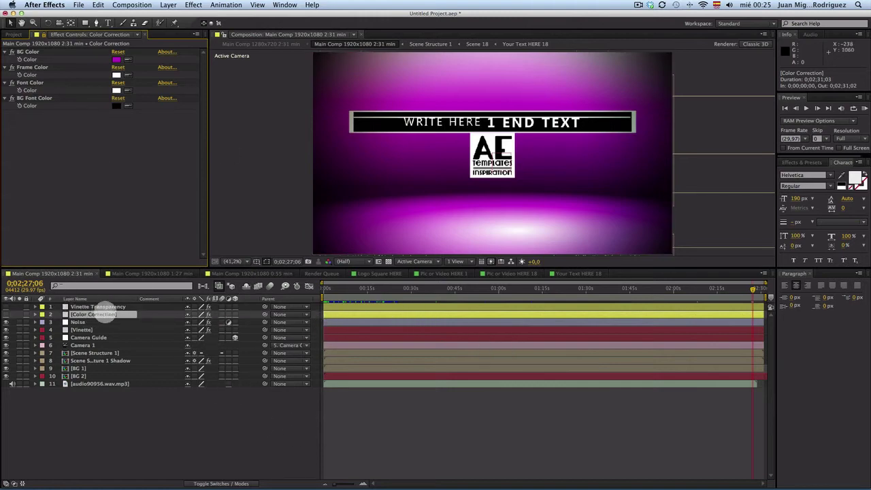
pyautogui.click(218, 274)
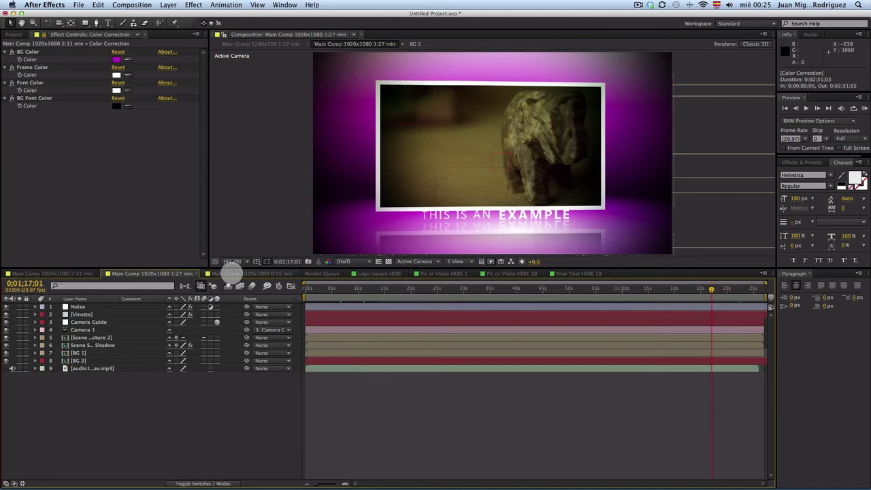
# Collapse the camera rotation, open the 2:31 Main Comp, and select the BG Color effect
pyautogui.press('r')
pyautogui.click(36, 330)
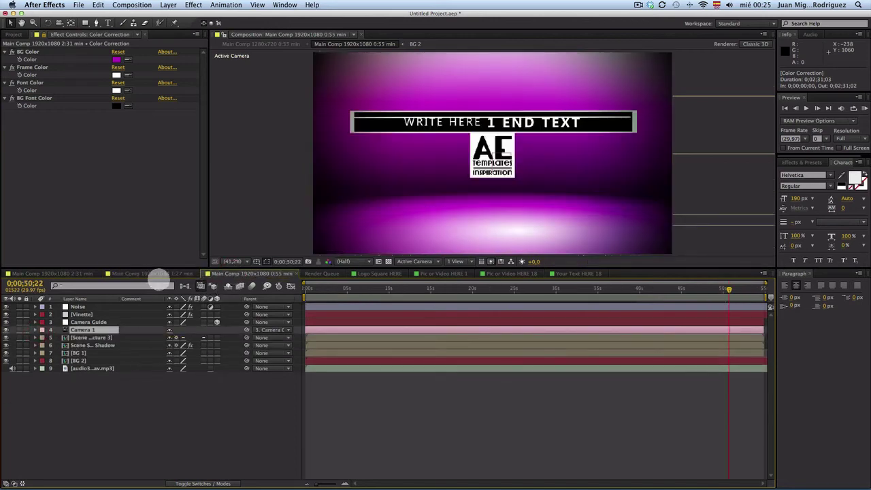
pyautogui.click(155, 273)
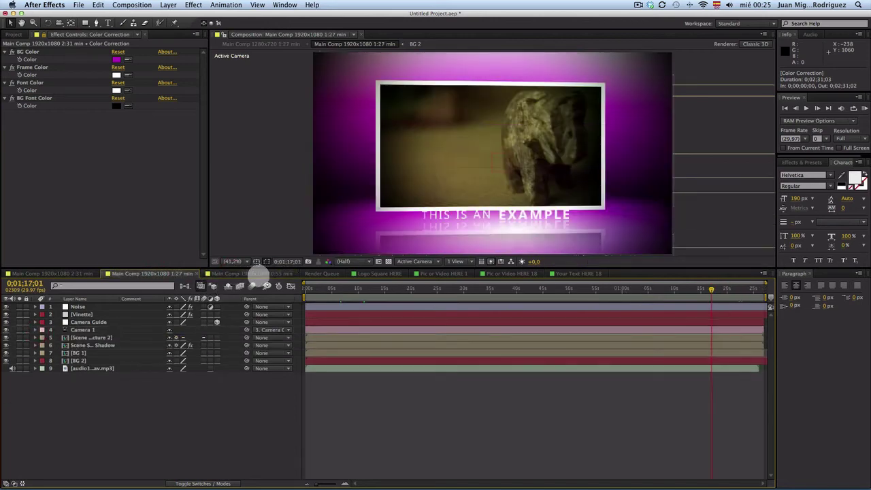
pyautogui.click(79, 273)
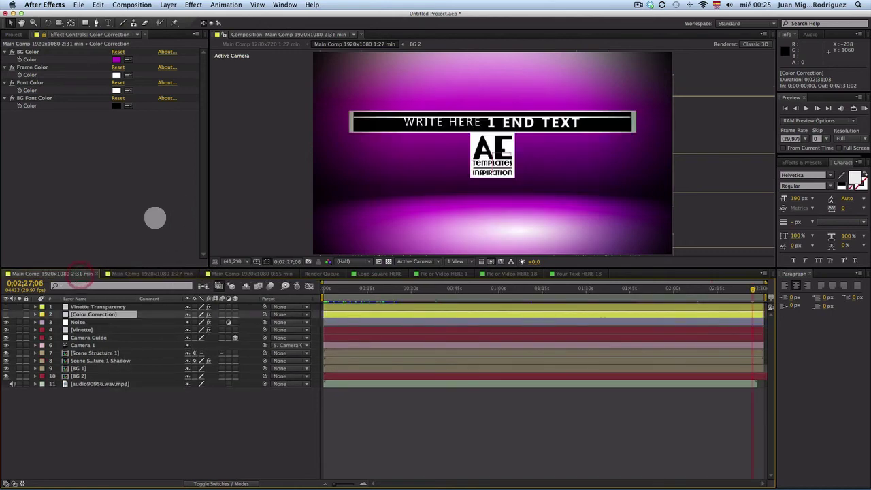
pyautogui.click(87, 315)
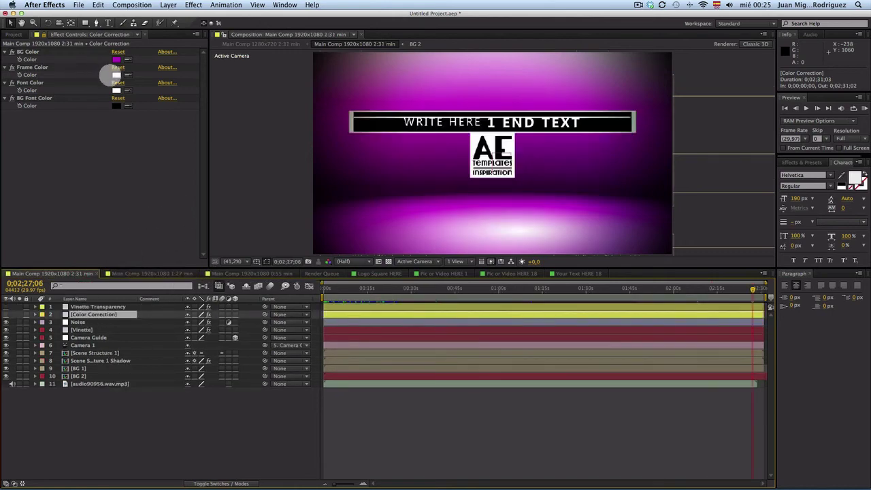
pyautogui.click(152, 273)
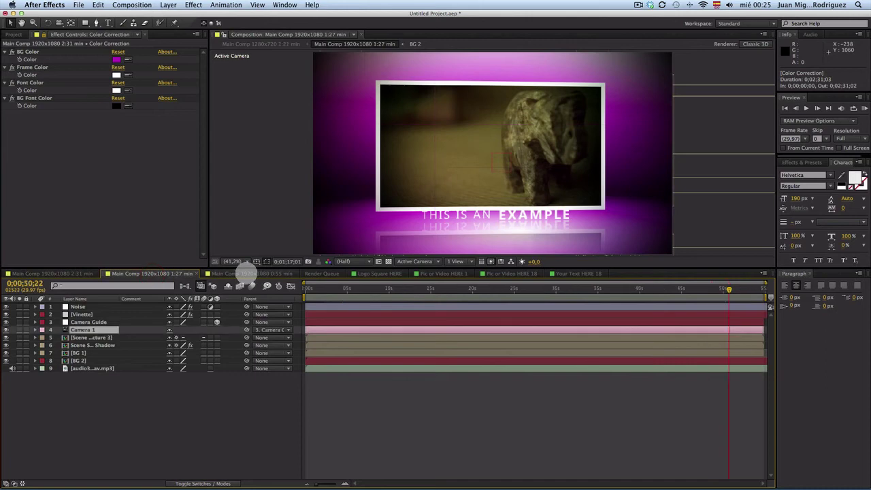
pyautogui.click(252, 273)
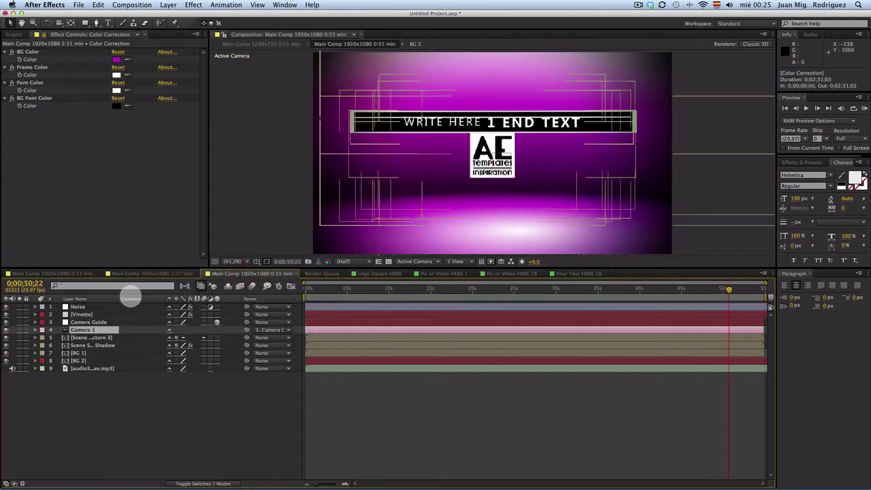
pyautogui.click(57, 273)
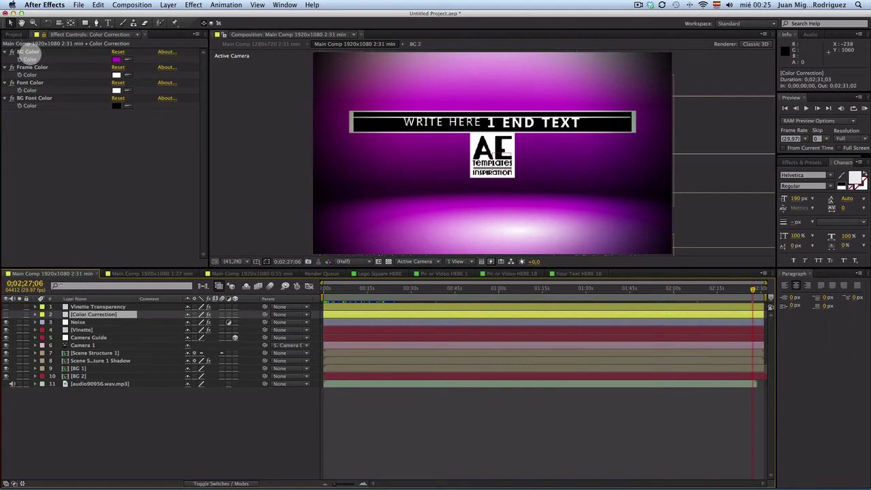
pyautogui.click(27, 52)
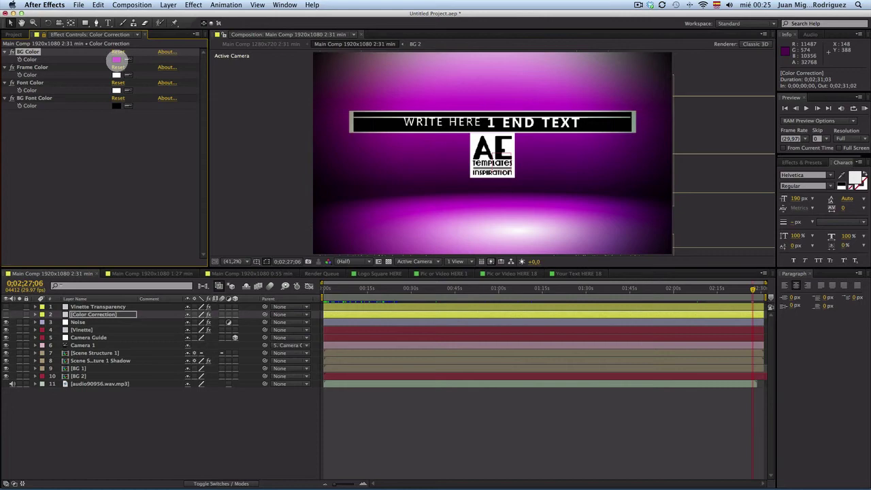
# Set the Color Correction BG Color to amber orange C5750E after trying red, blue and green hues
pyautogui.click(116, 60)
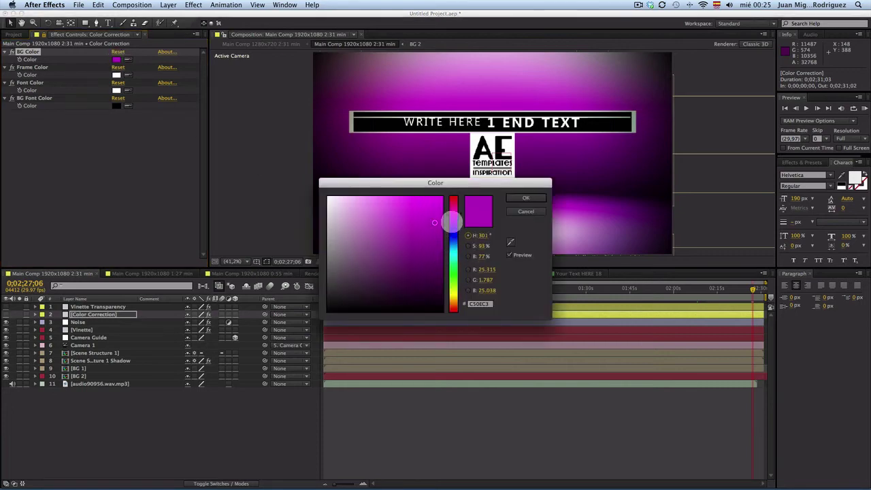
pyautogui.click(455, 199)
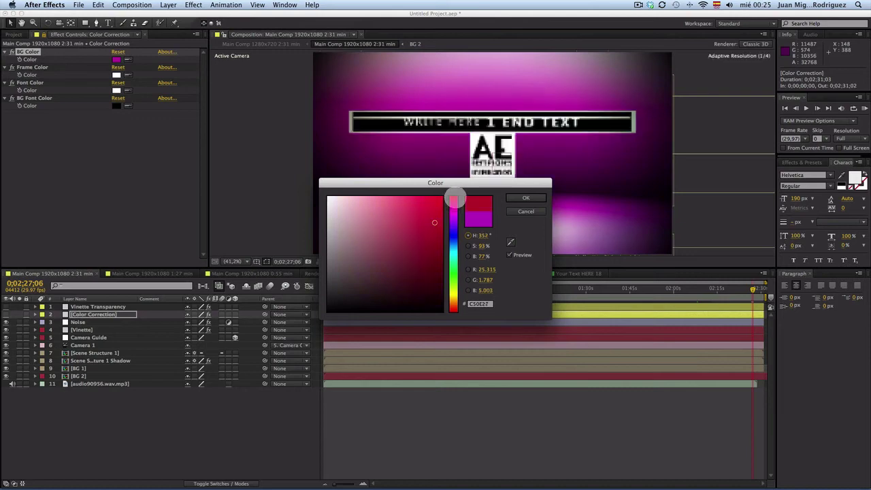
pyautogui.moveTo(454, 199); pyautogui.dragTo(454, 252)
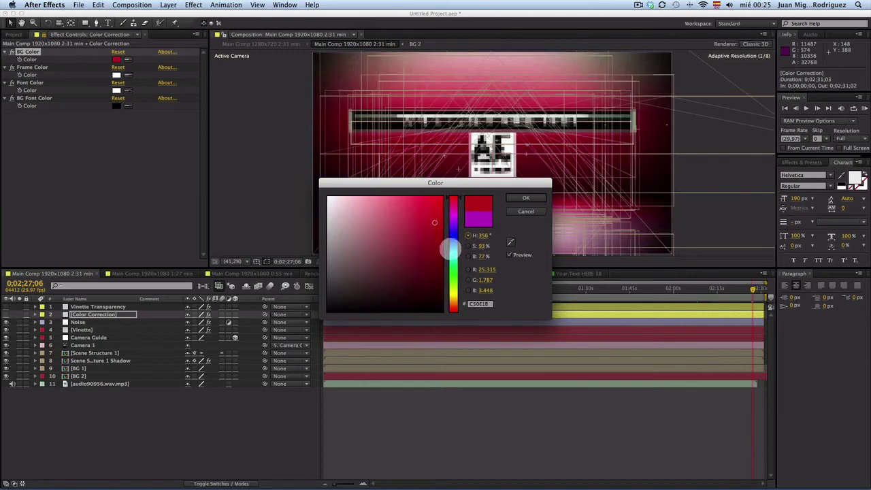
pyautogui.click(453, 245)
pyautogui.click(454, 237)
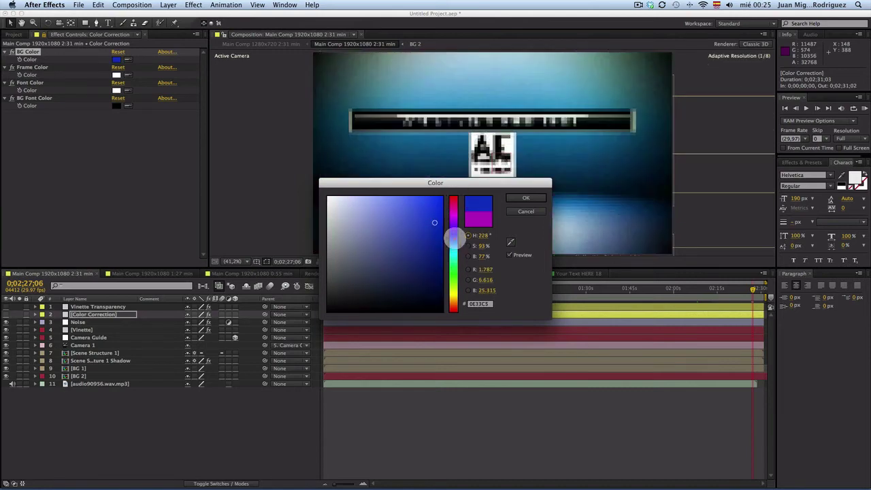
pyautogui.moveTo(454, 249); pyautogui.dragTo(453, 303)
pyautogui.click(523, 198)
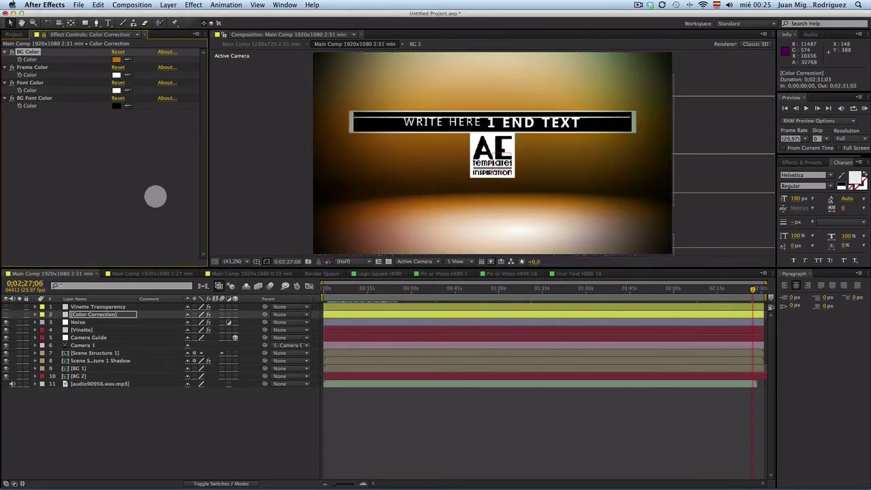
# Set the Frame Color to black
pyautogui.click(155, 197)
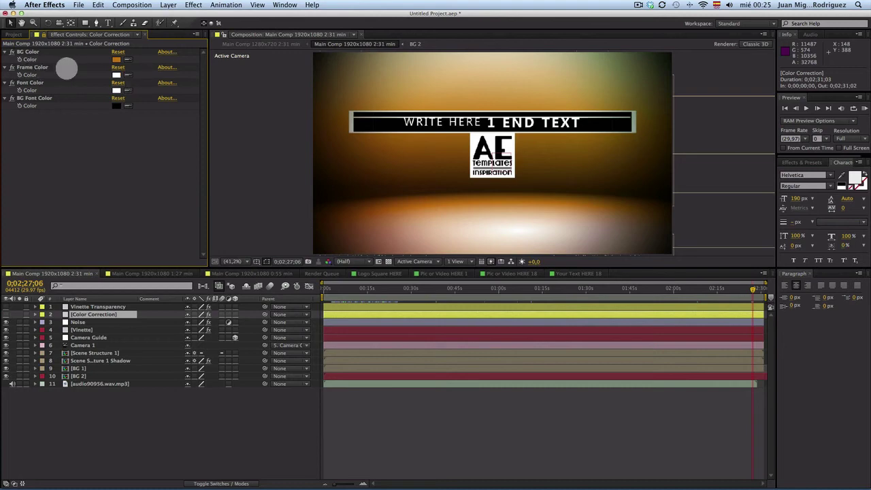
pyautogui.click(32, 67)
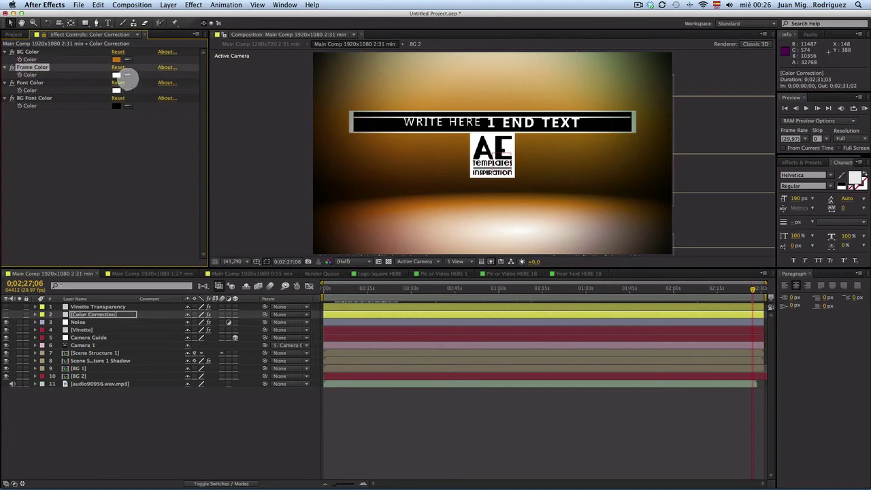
pyautogui.click(116, 75)
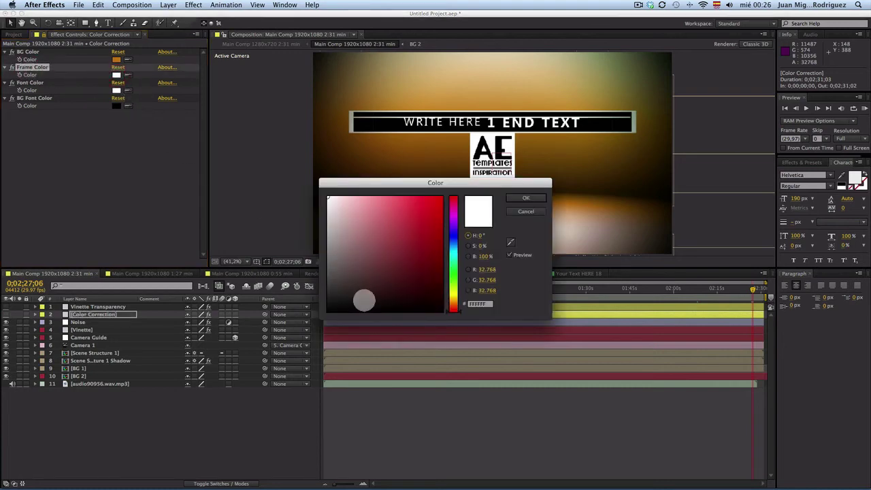
pyautogui.moveTo(362, 298); pyautogui.dragTo(380, 331)
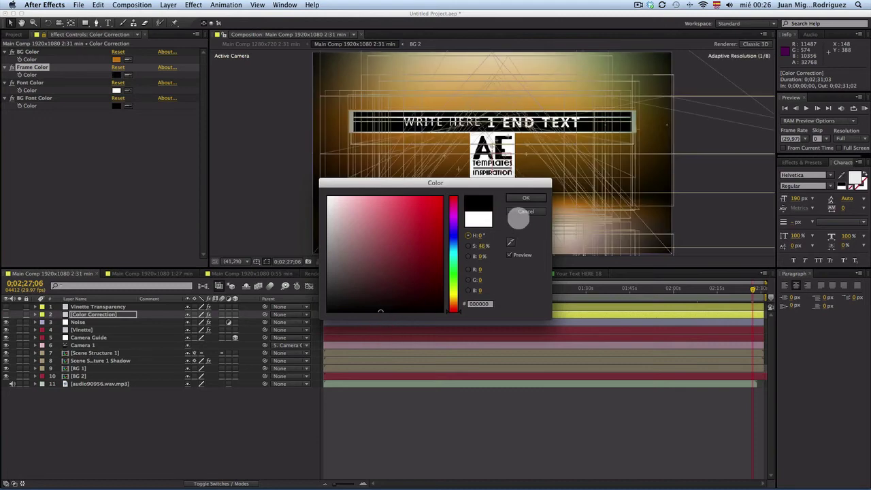
pyautogui.click(525, 197)
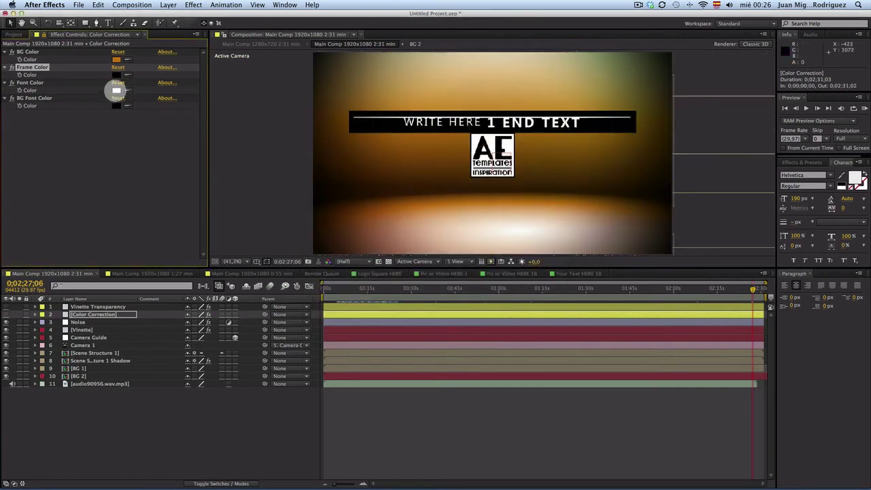
# Set the BG Font Color title bar to white
pyautogui.click(30, 83)
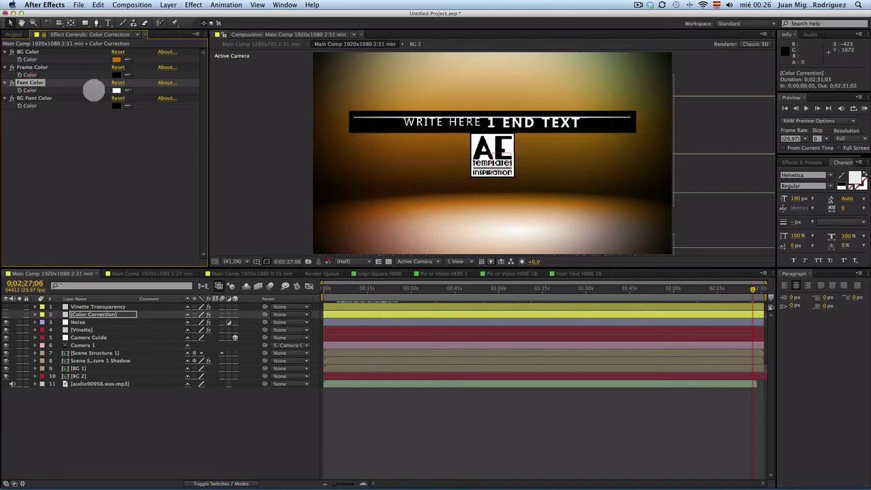
pyautogui.click(34, 98)
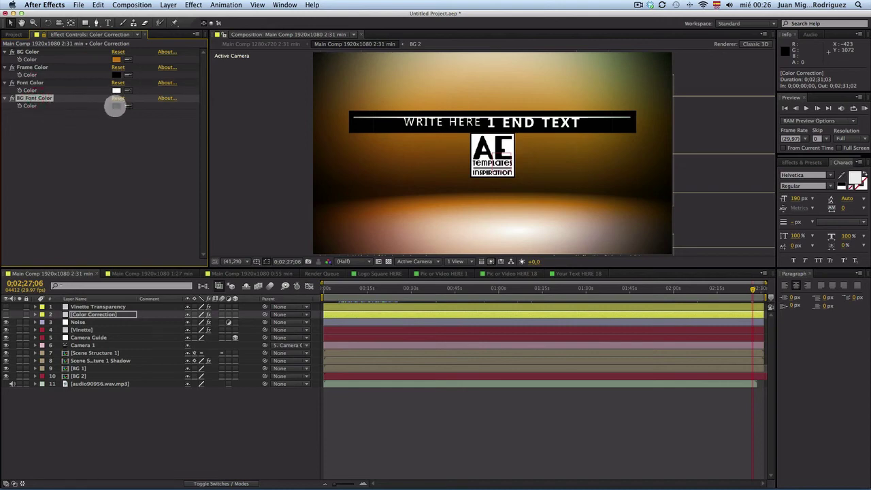
pyautogui.click(116, 106)
pyautogui.click(351, 256)
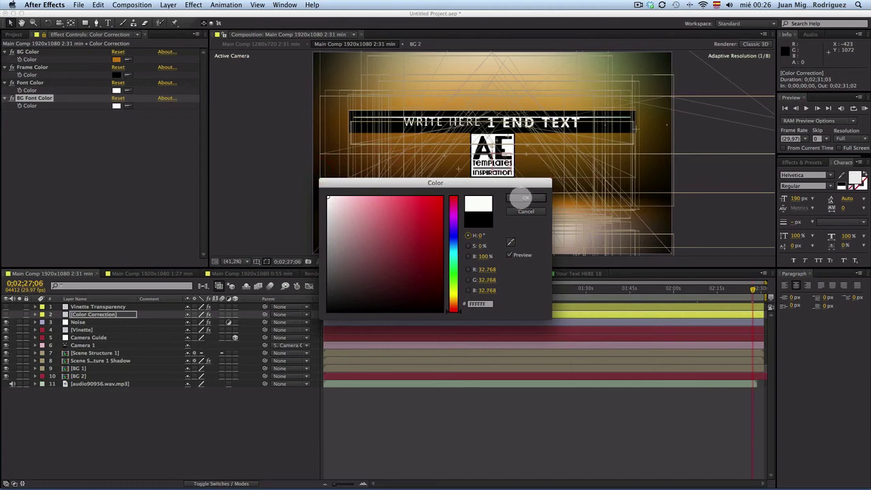
pyautogui.click(524, 198)
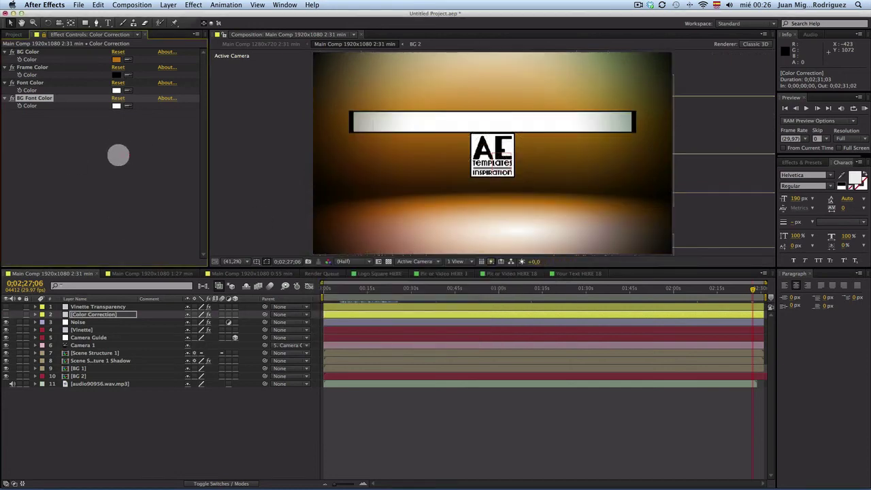
# Set the Font Color to black and preview the result at 0:02:06:04
pyautogui.click(120, 155)
pyautogui.click(116, 90)
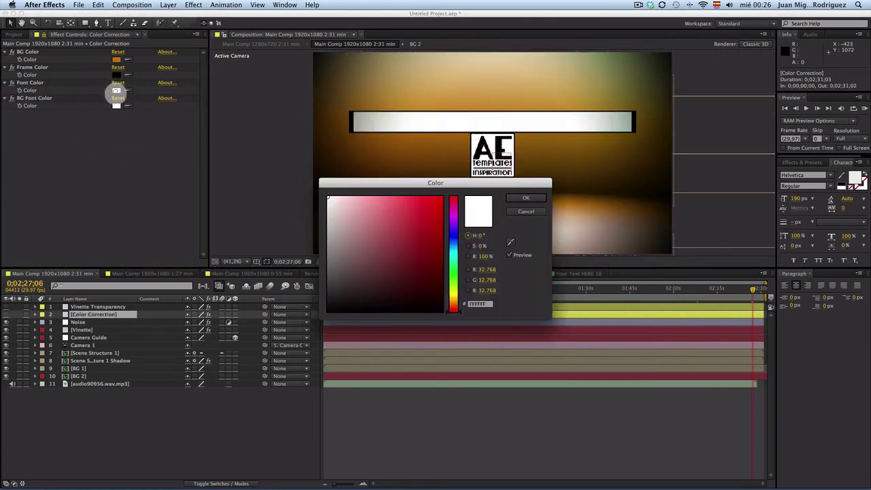
pyautogui.moveTo(415, 305); pyautogui.dragTo(431, 320)
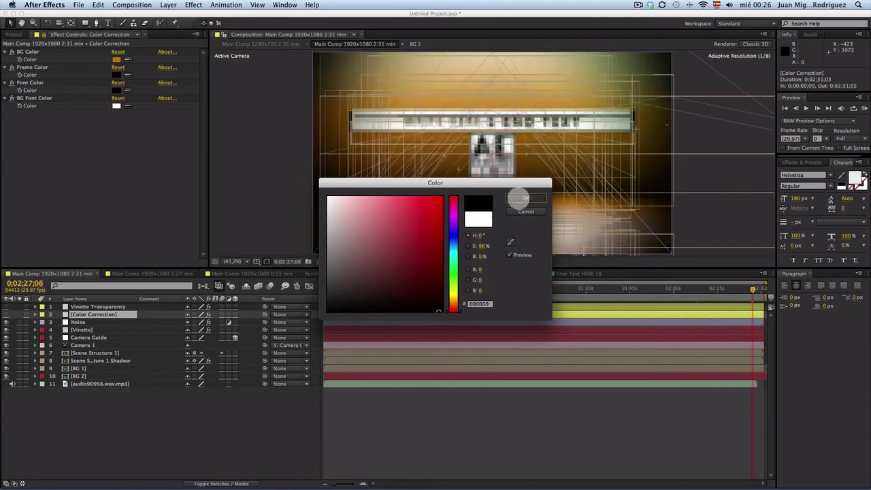
pyautogui.click(524, 198)
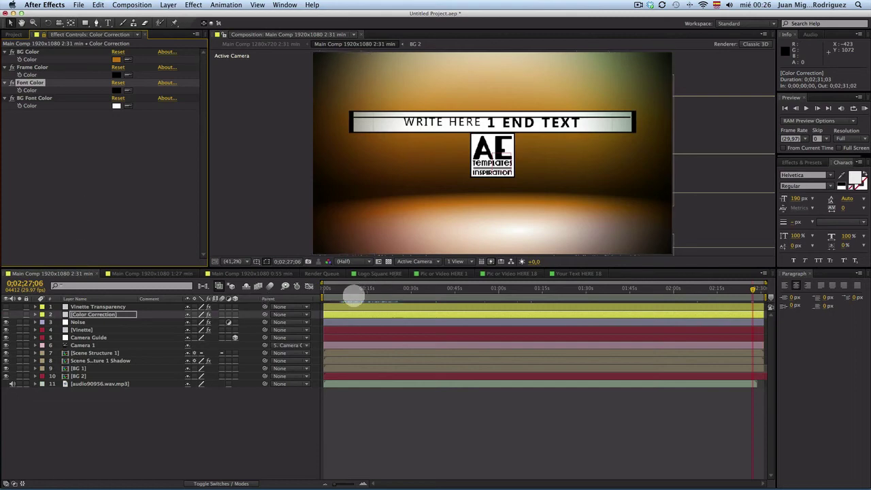
pyautogui.moveTo(647, 293); pyautogui.dragTo(691, 304)
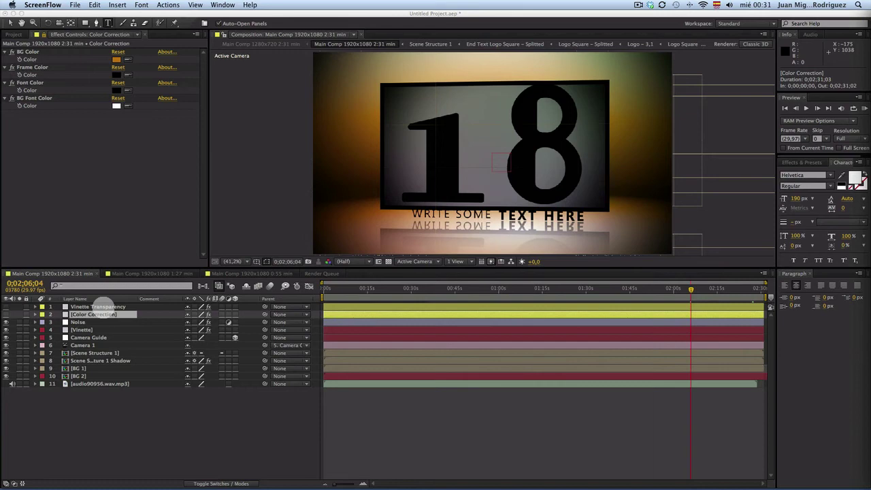
# Drag the Vinette Transparency Slider down, settling its amount at 98,90
pyautogui.click(109, 305)
pyautogui.click(112, 306)
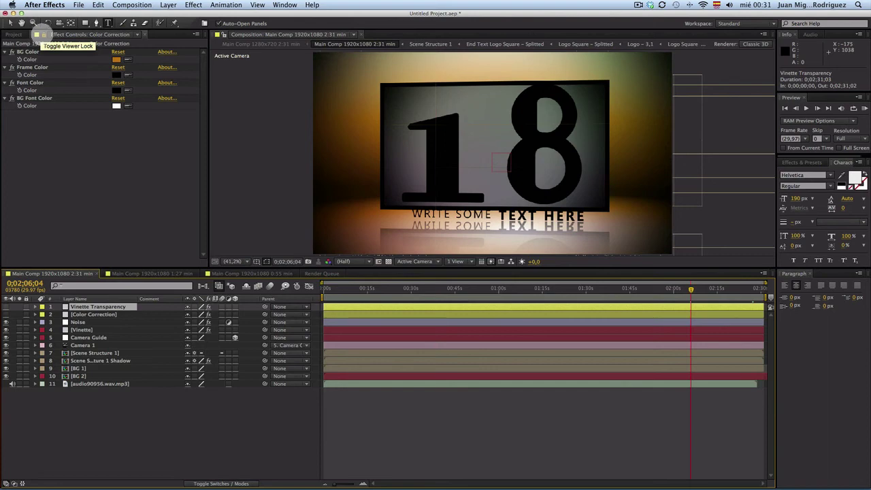
pyautogui.click(42, 34)
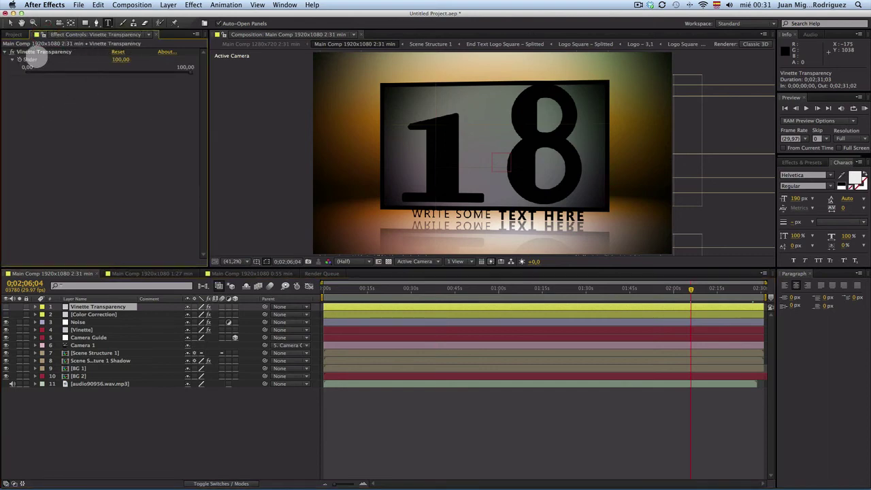
pyautogui.click(32, 53)
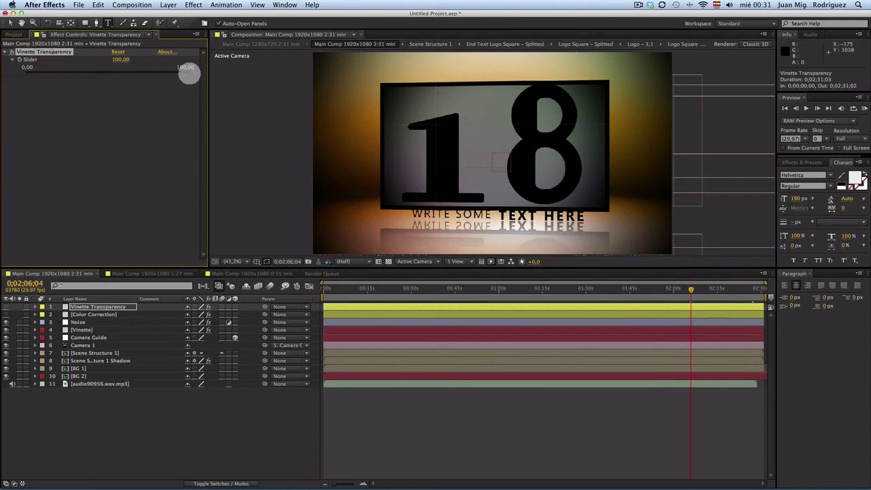
pyautogui.moveTo(189, 74); pyautogui.dragTo(150, 74)
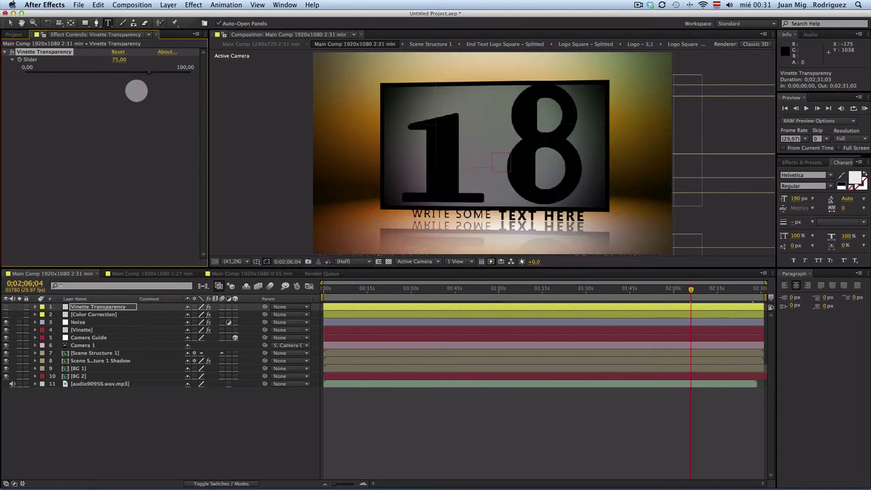
pyautogui.moveTo(150, 74); pyautogui.dragTo(15, 74)
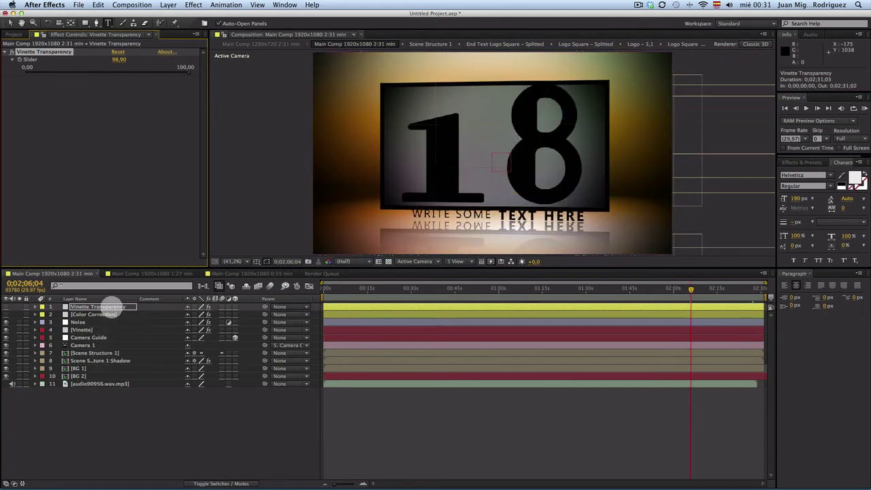
pyautogui.click(109, 306)
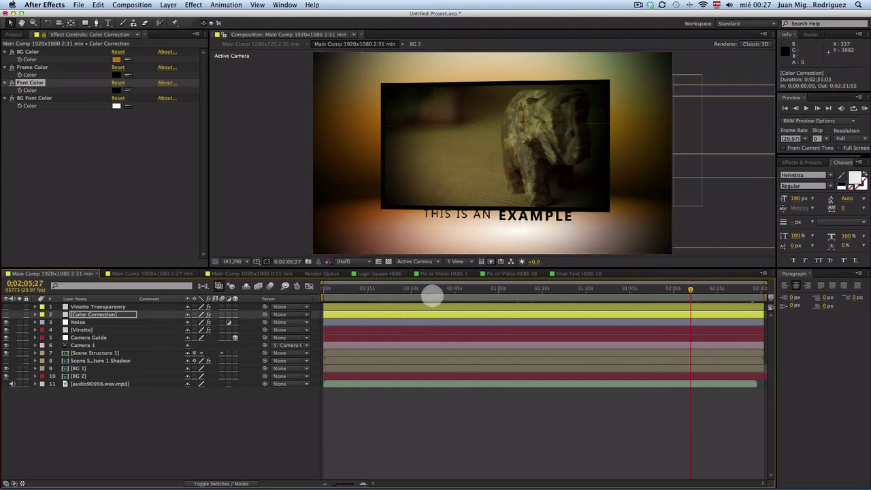
# Enable the Scene Structure 1 Shadow reflection, toggle BG 1 off and on, and show the Project panel
pyautogui.click(5, 361)
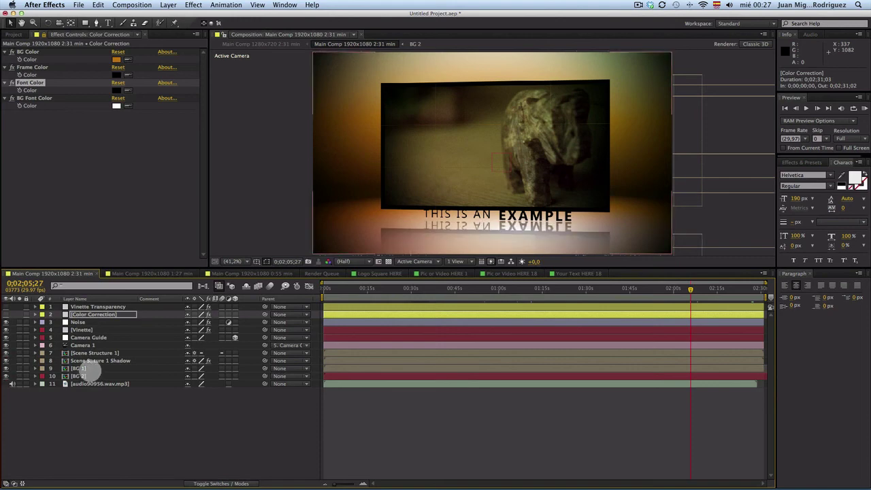
pyautogui.click(81, 368)
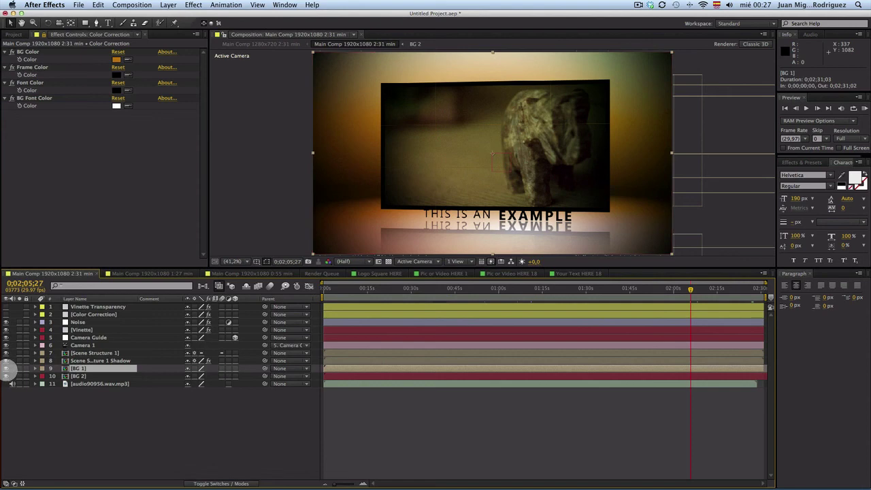
pyautogui.click(6, 369)
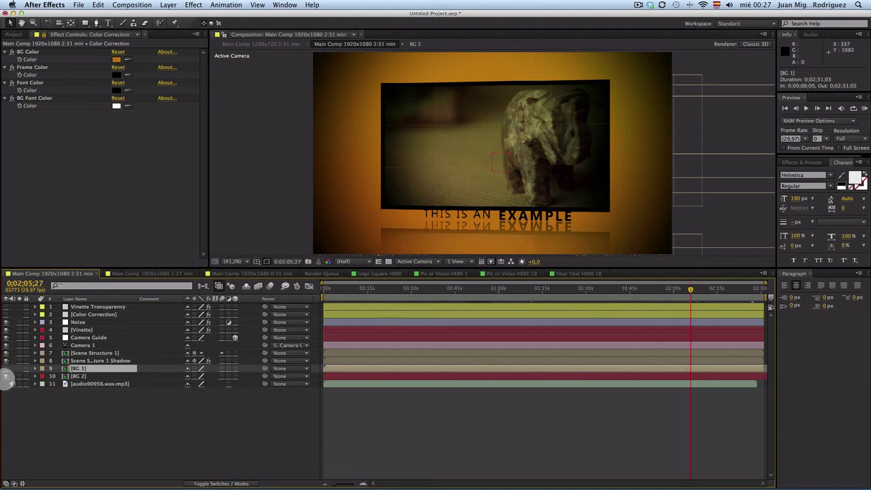
pyautogui.click(6, 369)
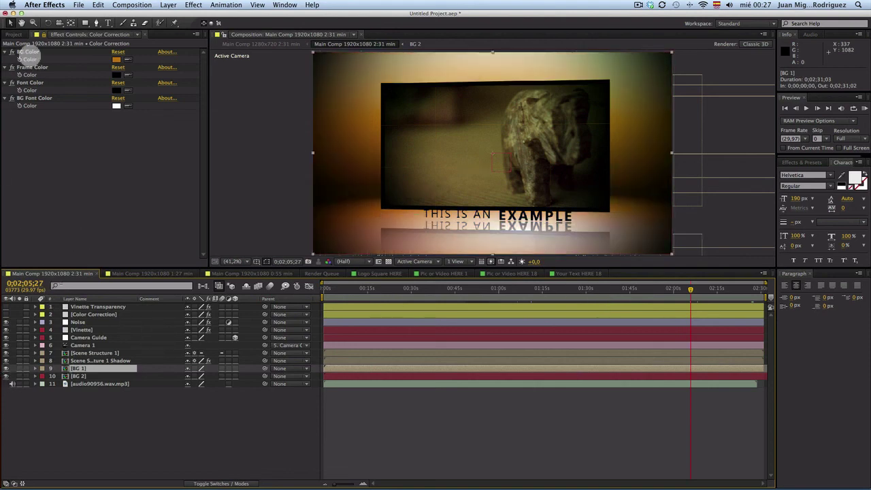
pyautogui.click(15, 34)
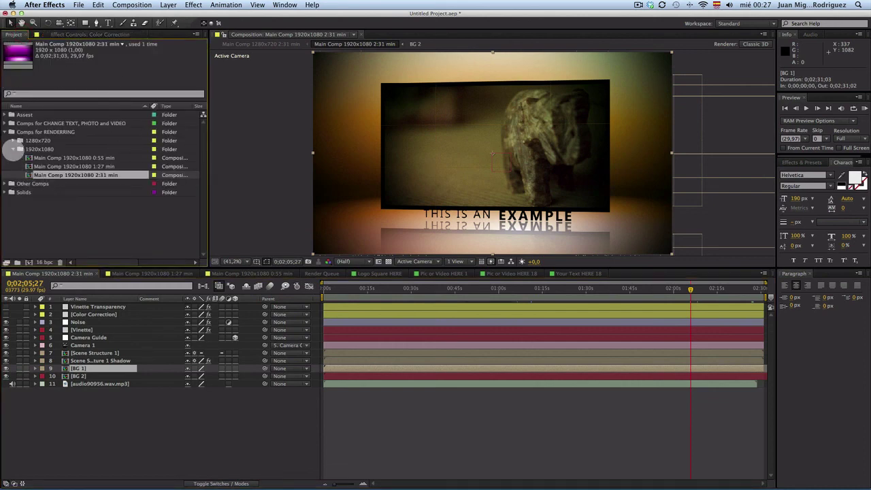
# Collapse the 1920x1080 rendering comps folder in the Project panel
pyautogui.click(19, 149)
pyautogui.click(83, 384)
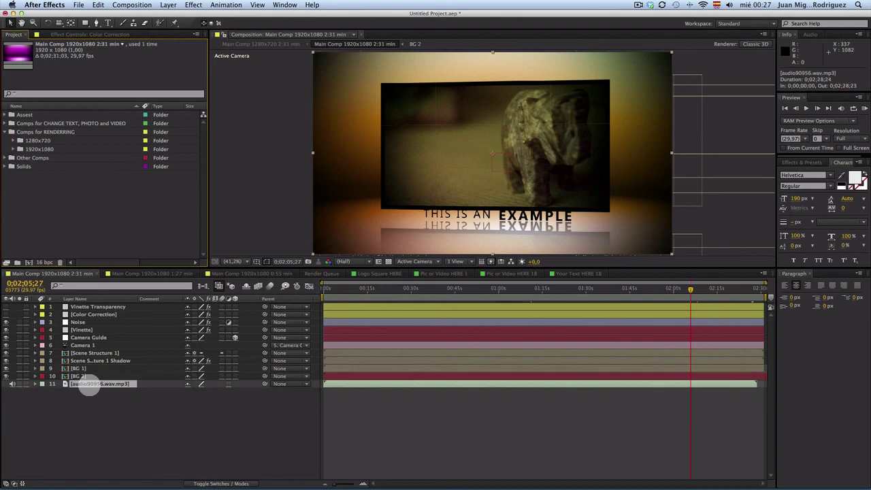
pyautogui.click(183, 352)
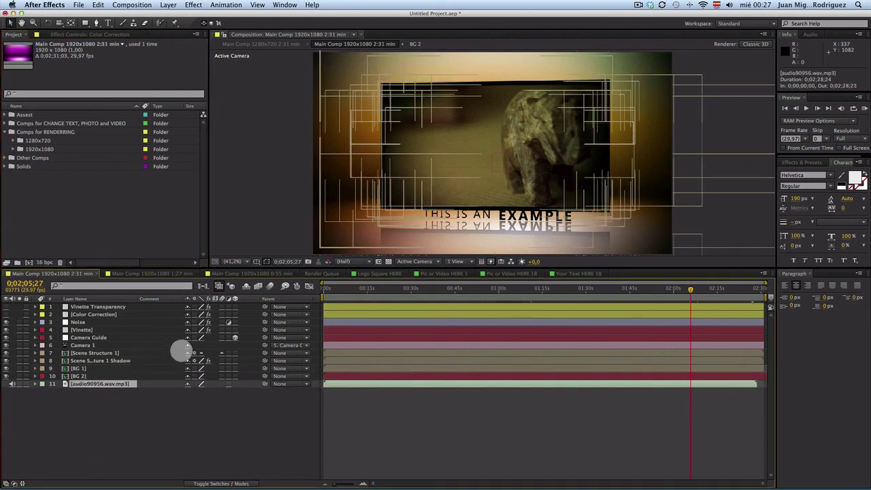
pyautogui.click(167, 363)
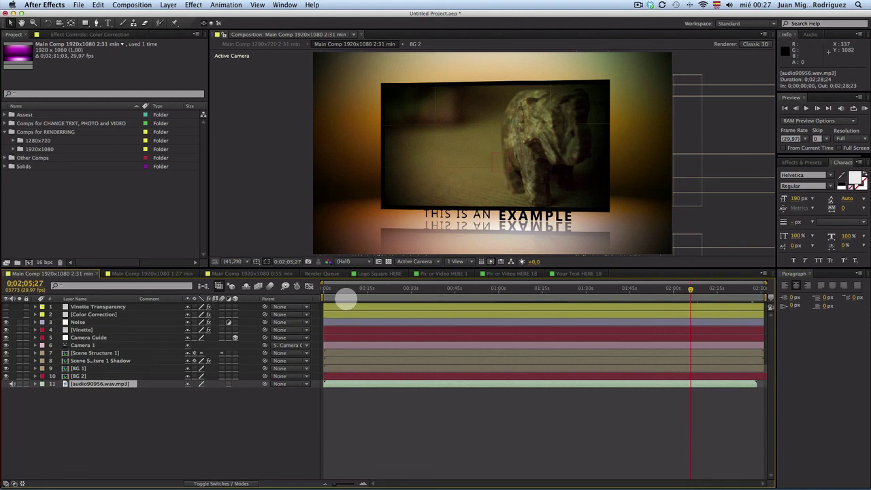
# Expand the Comps for CHANGE TEXT, PHOTO and VIDEO folder and jump to the end-text frame at 0;02;27;11
pyautogui.click(11, 132)
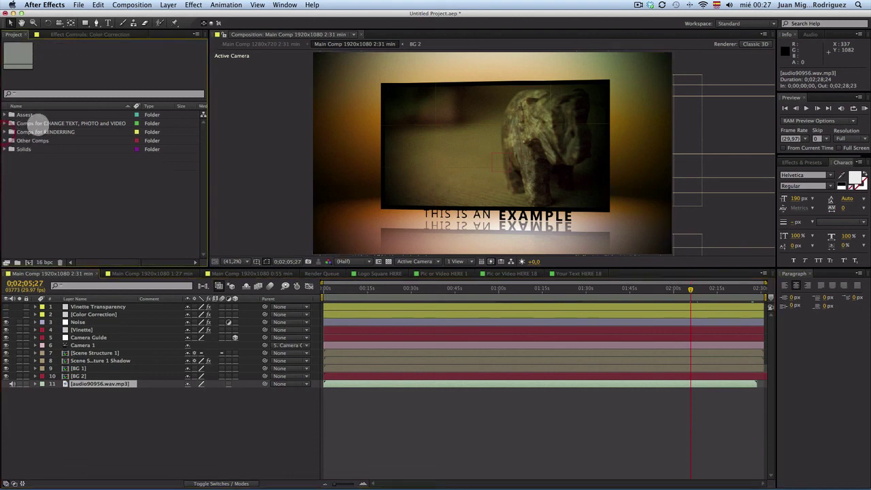
pyautogui.click(41, 123)
pyautogui.click(10, 124)
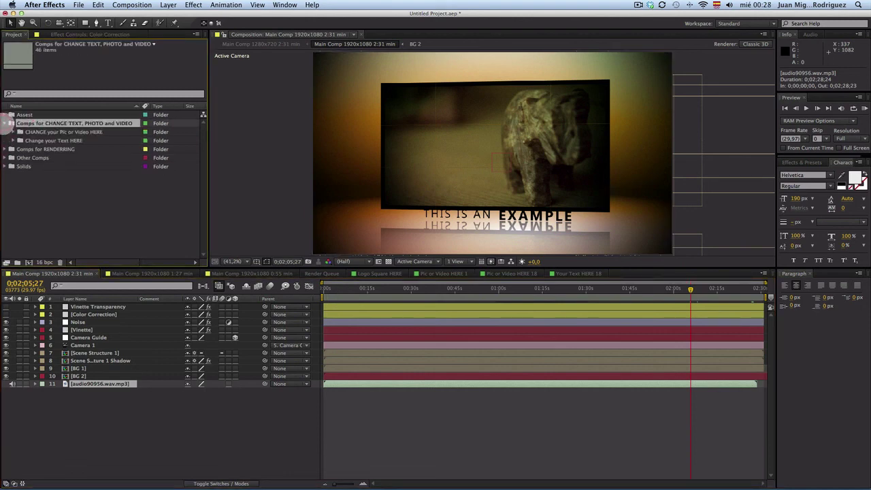
pyautogui.click(61, 132)
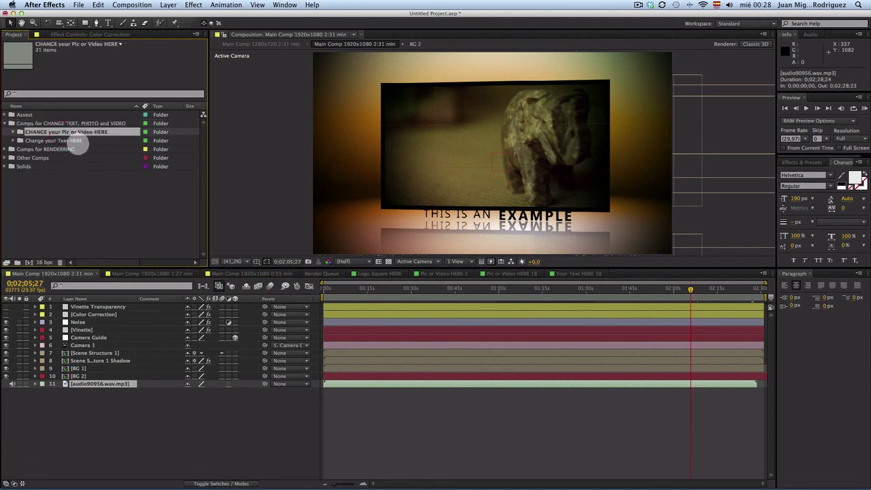
pyautogui.moveTo(765, 289); pyautogui.dragTo(753, 289)
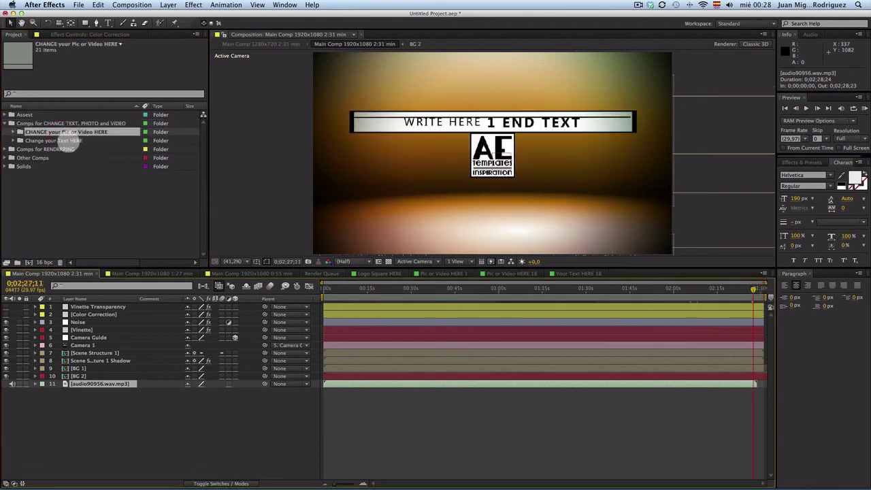
pyautogui.click(68, 141)
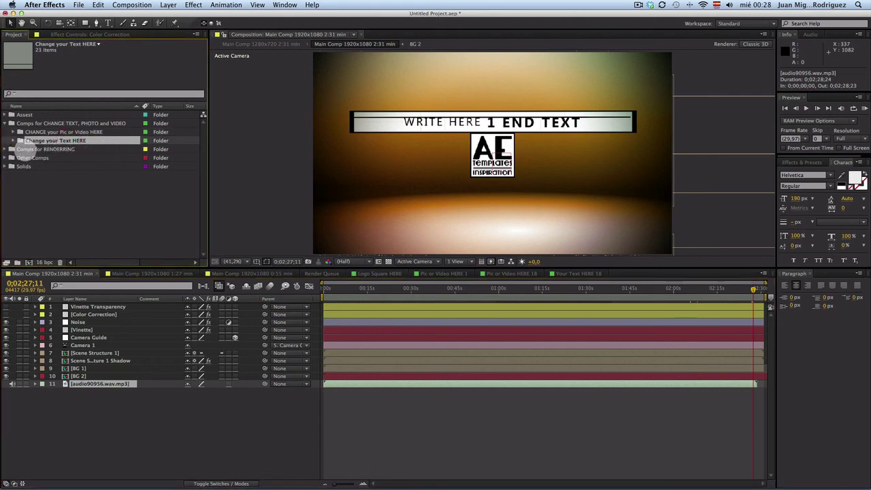
# Expand Comps for RENDERRING > 1920x1080 and select Main Comp 1920x1080 2:31 min
pyautogui.click(26, 150)
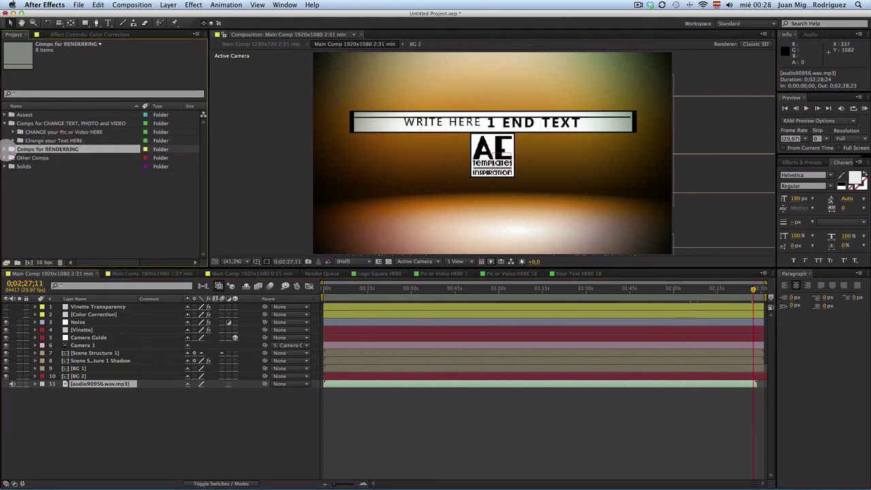
pyautogui.click(8, 149)
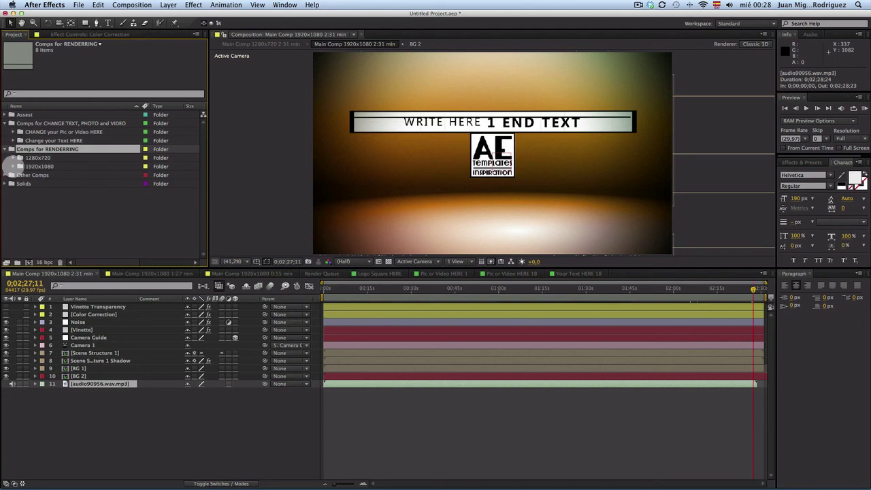
pyautogui.click(20, 166)
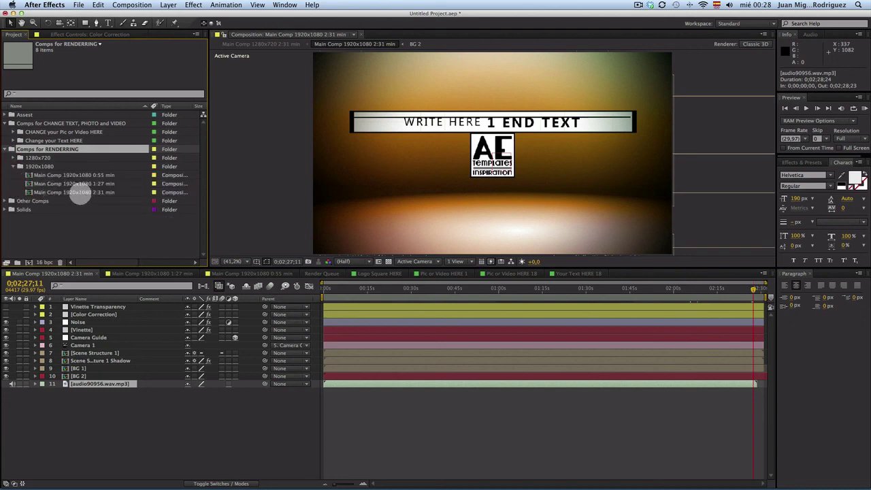
pyautogui.click(79, 193)
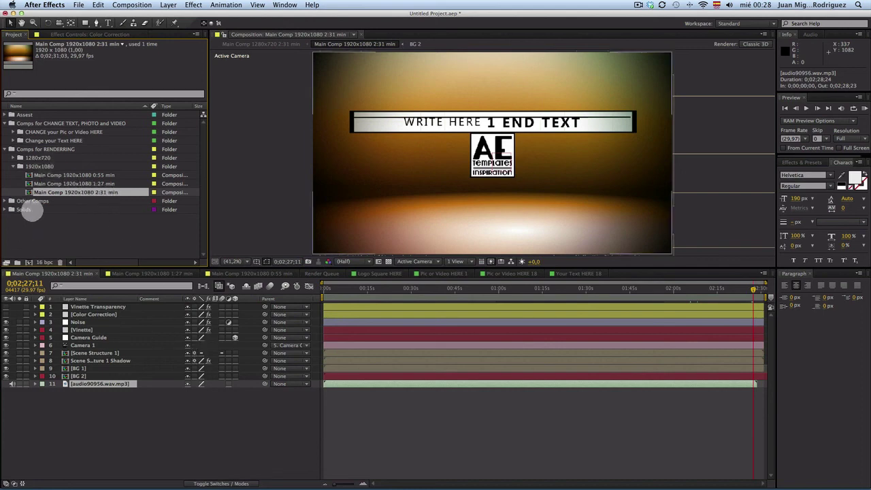
pyautogui.click(10, 123)
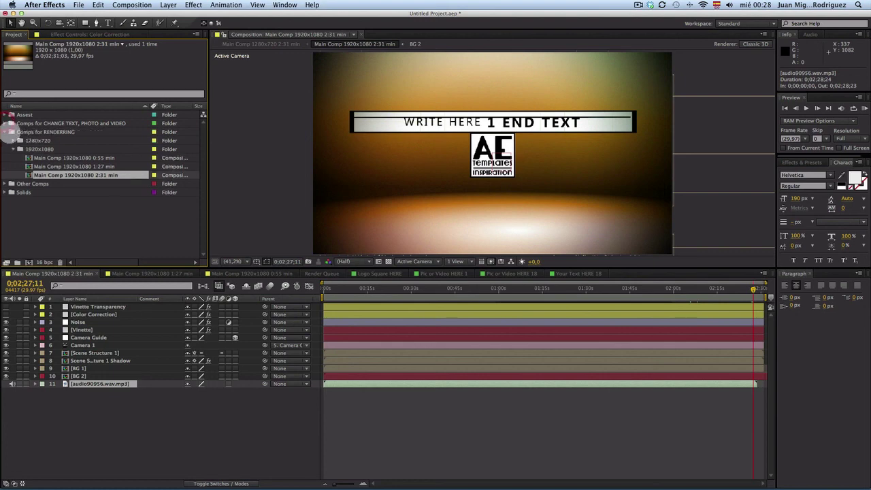